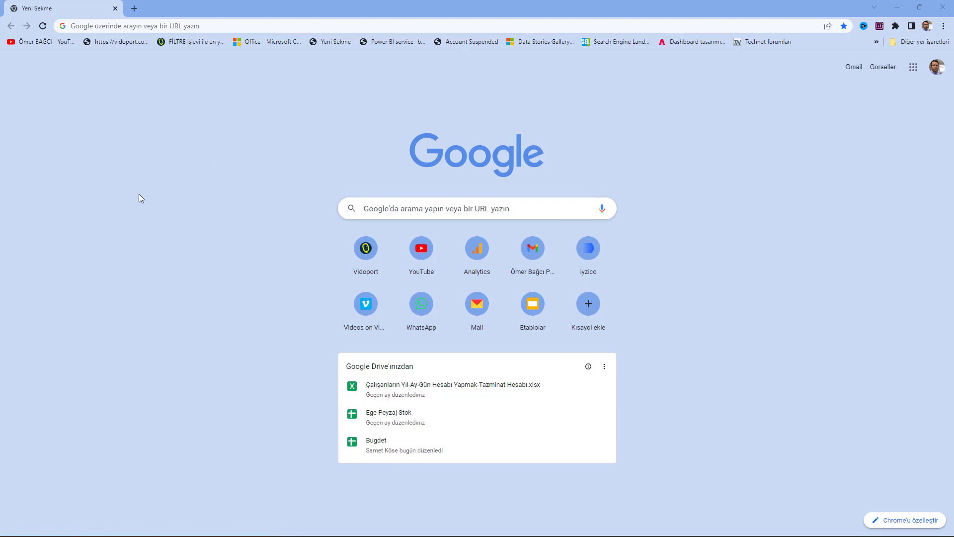
- Search Google for 'evds' and open the 'EVDS | Anasayfa' result
{"action": "left_click", "coordinate": [400, 207]}
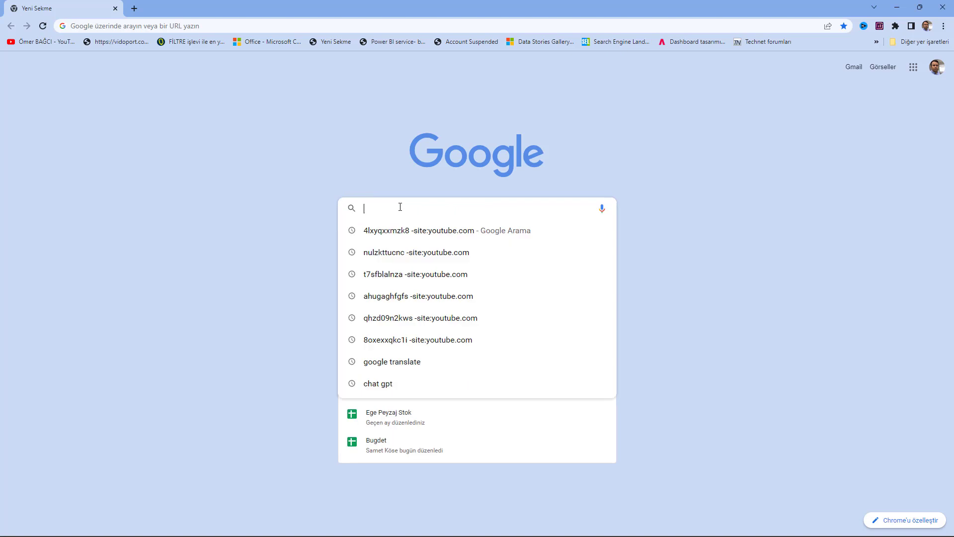
{"action": "type", "text": "evds"}
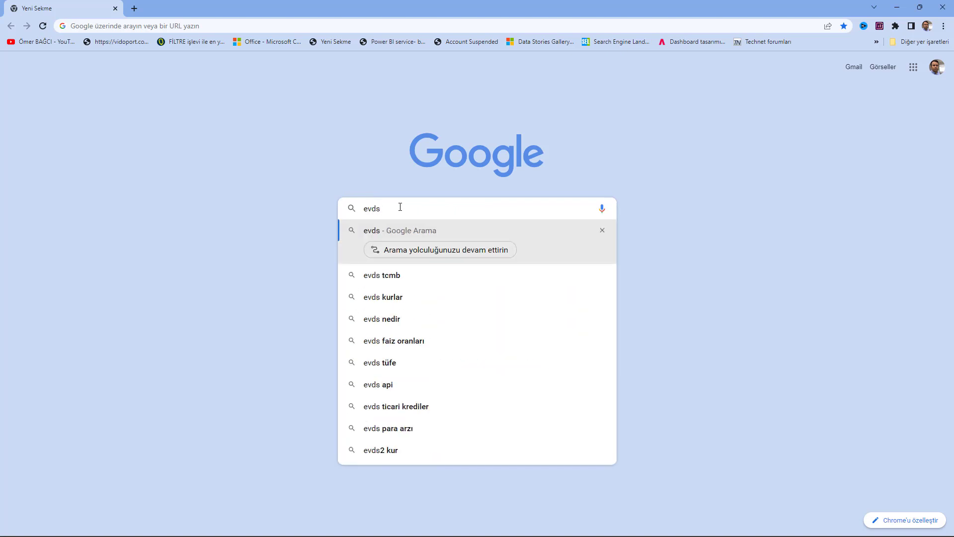
{"action": "key", "text": "Return"}
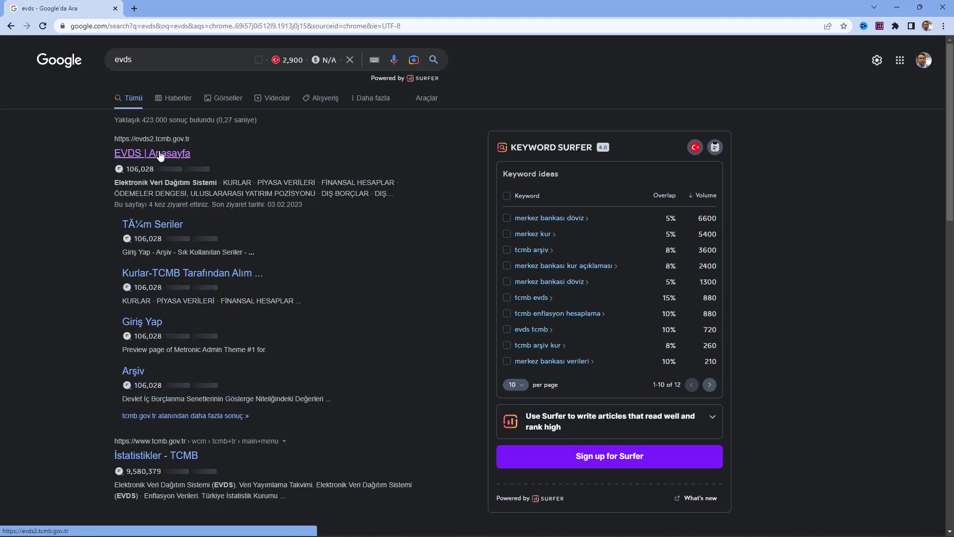
{"action": "left_click", "coordinate": [160, 154]}
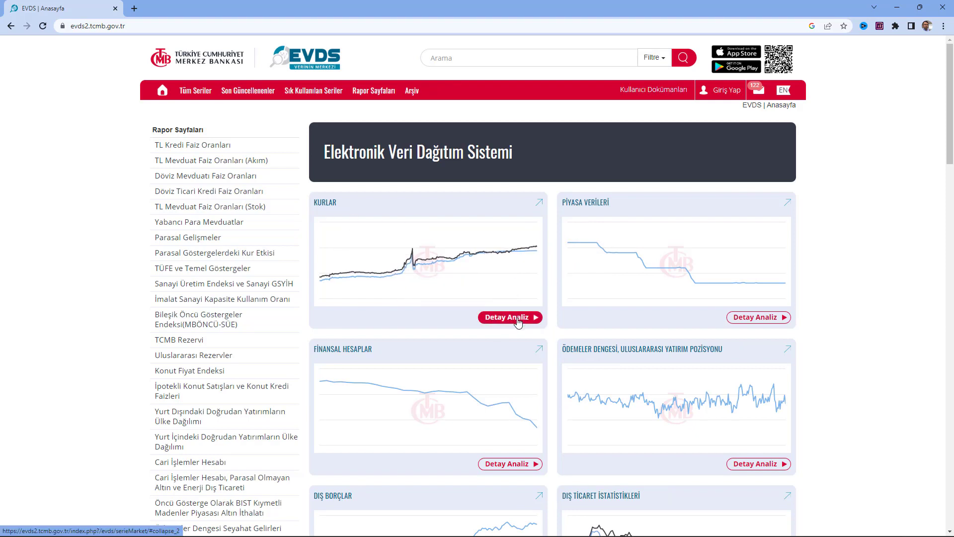
- Open the Kurlar detailed analysis and clear the previously selected series
{"action": "left_click", "coordinate": [517, 319]}
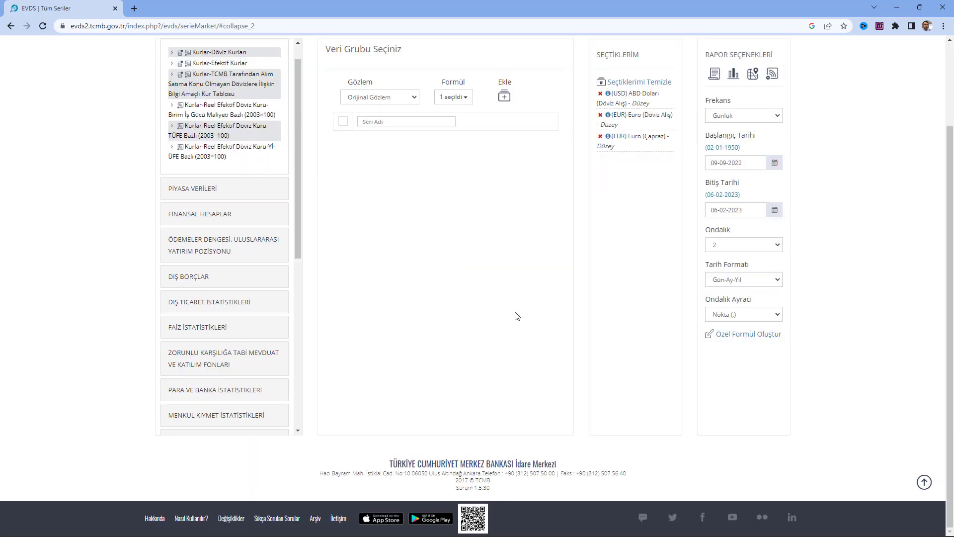
{"action": "left_click", "coordinate": [625, 83]}
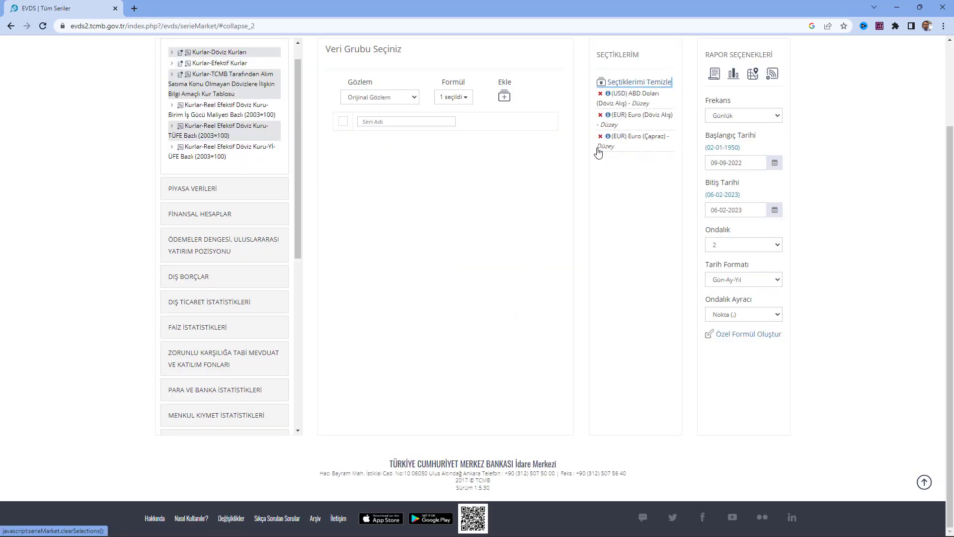
{"action": "scroll", "coordinate": [169, 154], "scroll_direction": "up", "scroll_amount": 1}
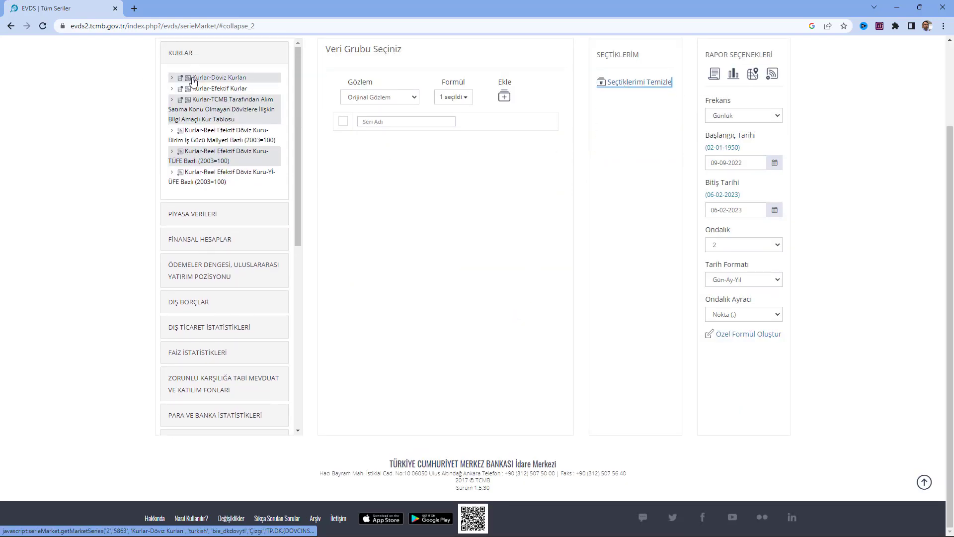
- Add the daily USD Döviz Alış, EUR Döviz Alış and EUR Çapraz series to Seçtiklerim
{"action": "left_click", "coordinate": [196, 78]}
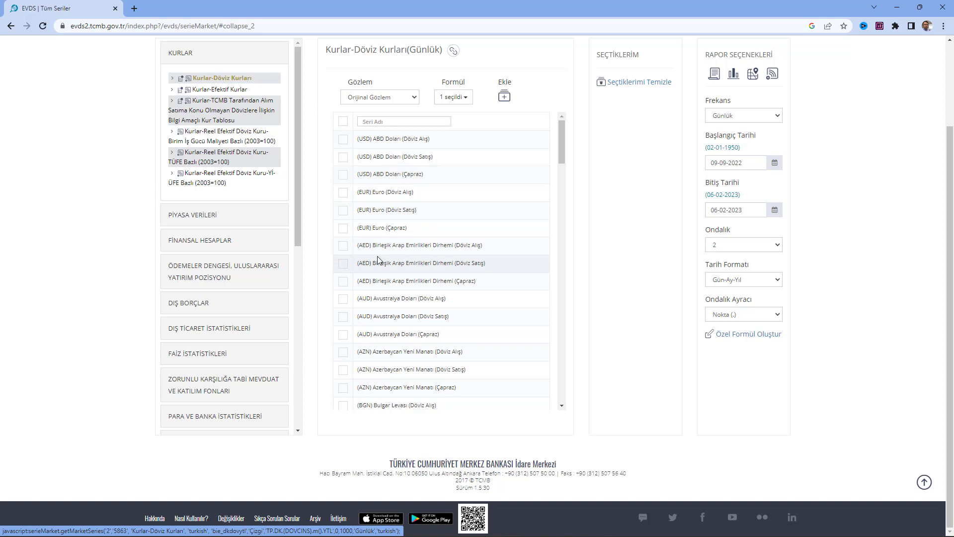
{"action": "left_click", "coordinate": [343, 141]}
{"action": "left_click", "coordinate": [342, 194]}
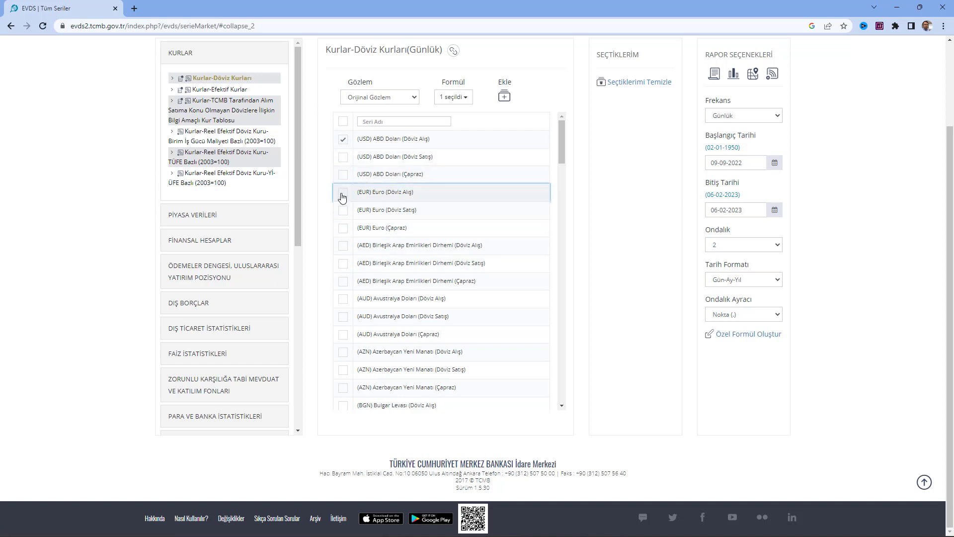
{"action": "left_click", "coordinate": [345, 226]}
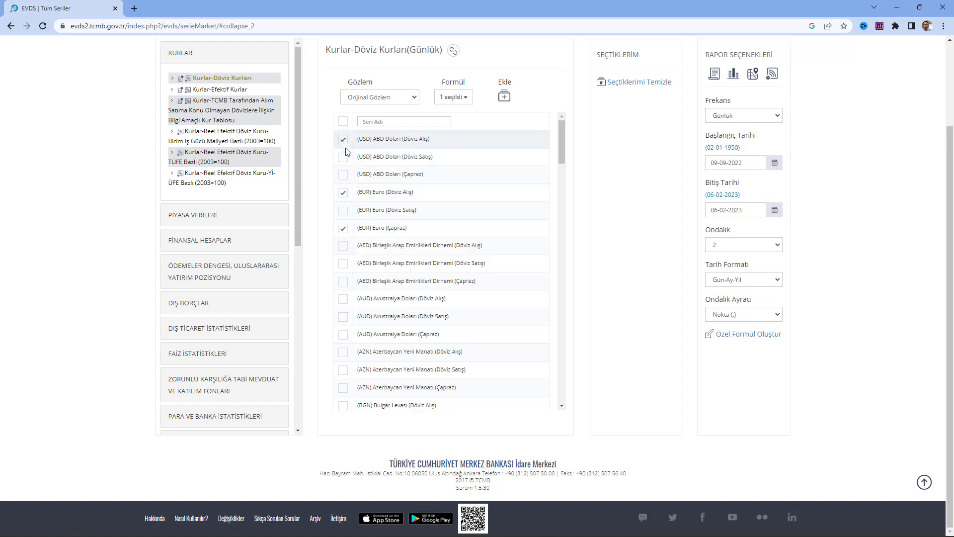
{"action": "left_click", "coordinate": [505, 99]}
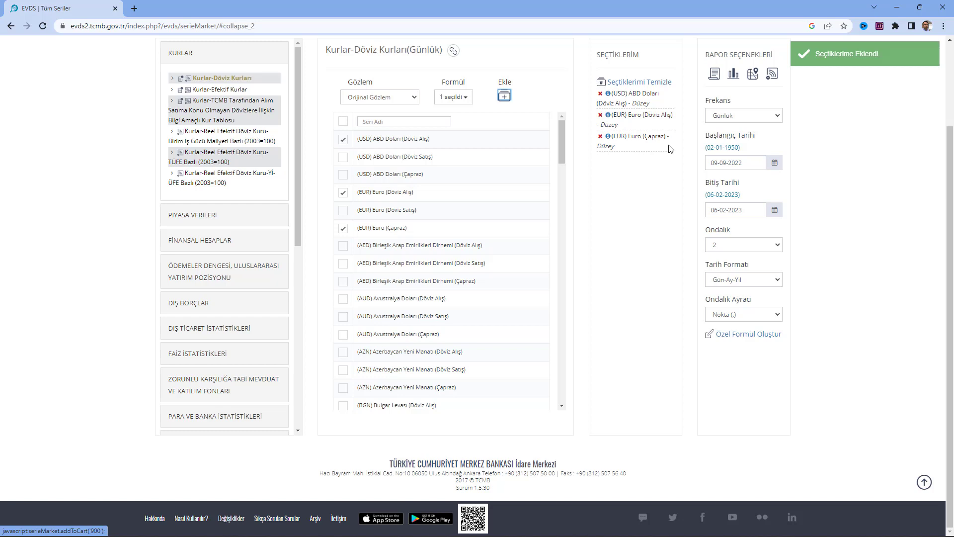
- Keep the daily frequency and set the report start date to 01-01-2020
{"action": "left_click", "coordinate": [745, 117]}
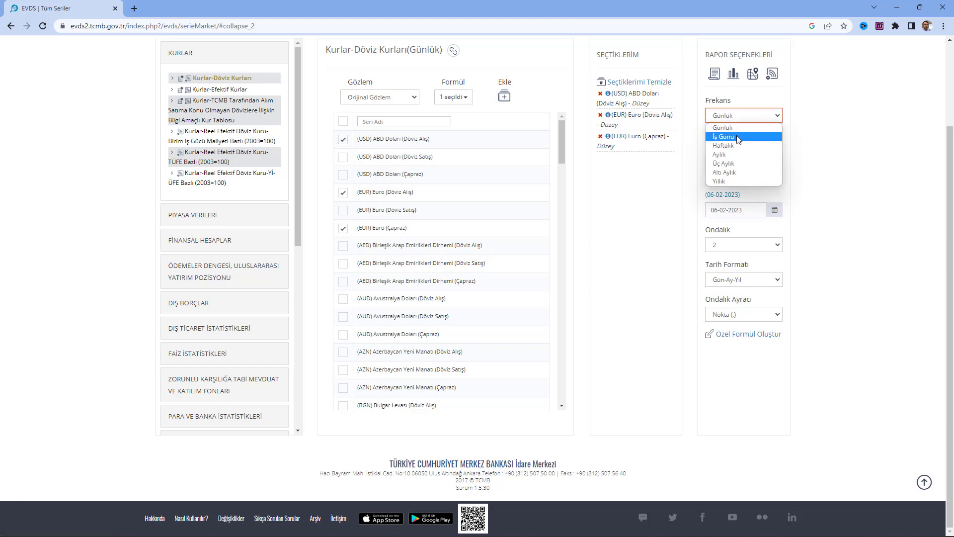
{"action": "left_click", "coordinate": [740, 121]}
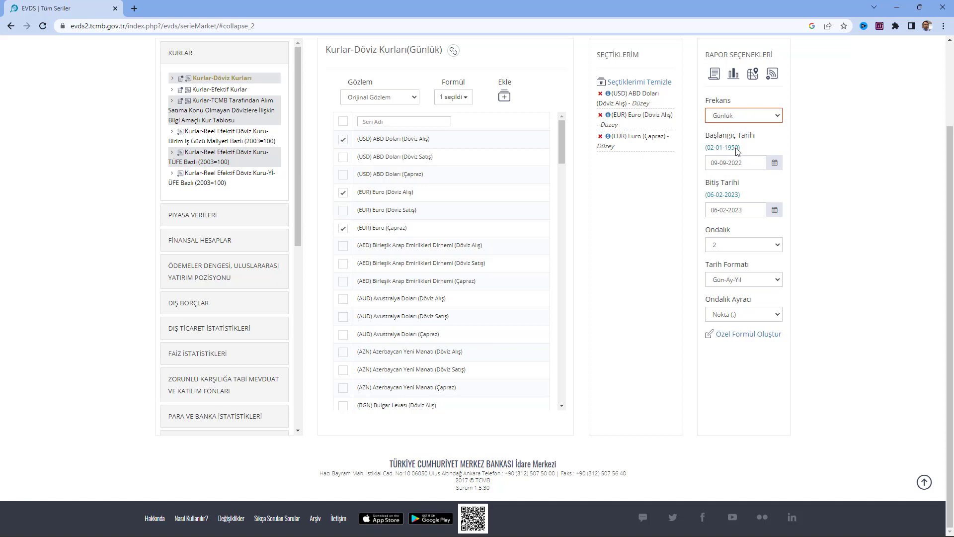
{"action": "left_click", "coordinate": [774, 163]}
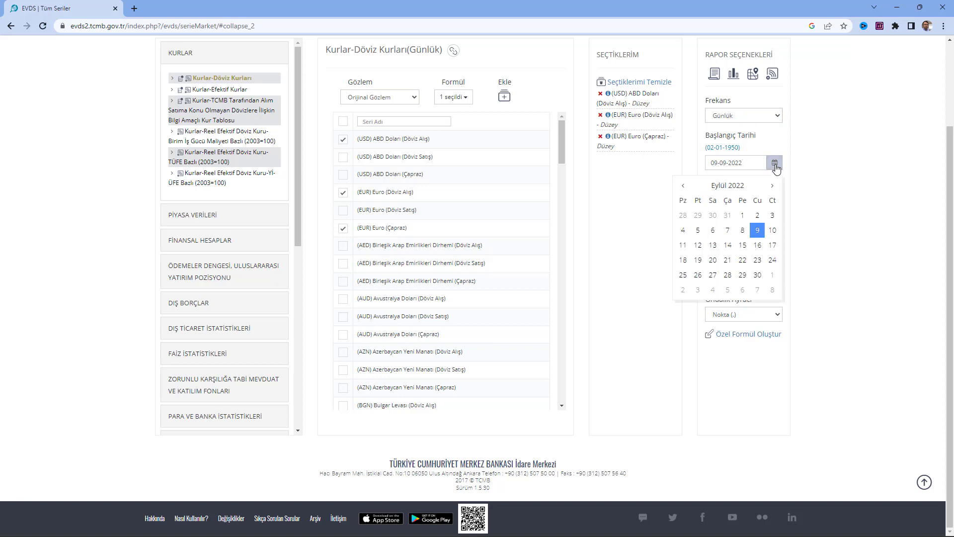
{"action": "left_click", "coordinate": [721, 188]}
{"action": "left_click", "coordinate": [723, 188]}
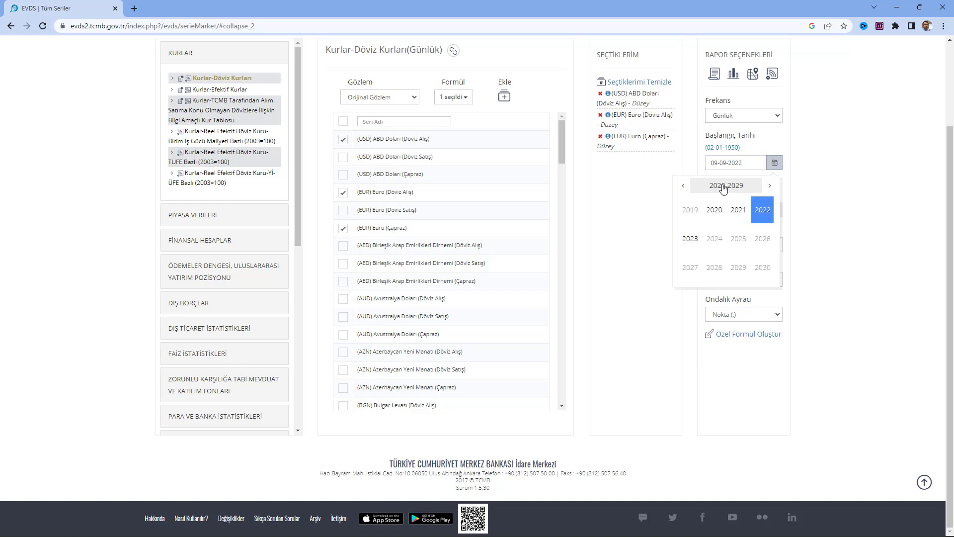
{"action": "left_click", "coordinate": [718, 213]}
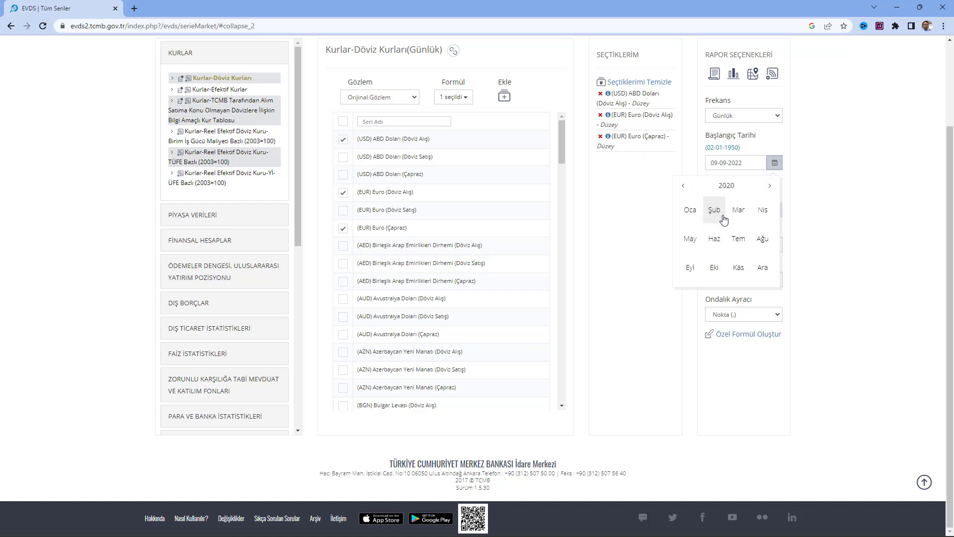
{"action": "left_click", "coordinate": [687, 211]}
{"action": "left_click", "coordinate": [727, 217]}
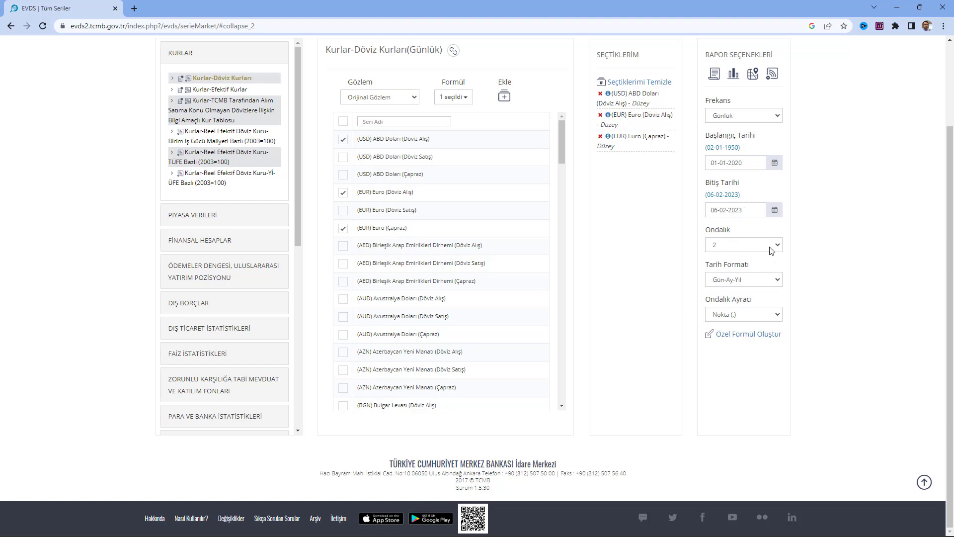
- Set 4 decimal places, Gün/Ay/Yıl date format and a comma (Virgül) decimal separator
{"action": "left_click", "coordinate": [733, 245]}
{"action": "left_click", "coordinate": [726, 295]}
{"action": "left_click", "coordinate": [735, 281]}
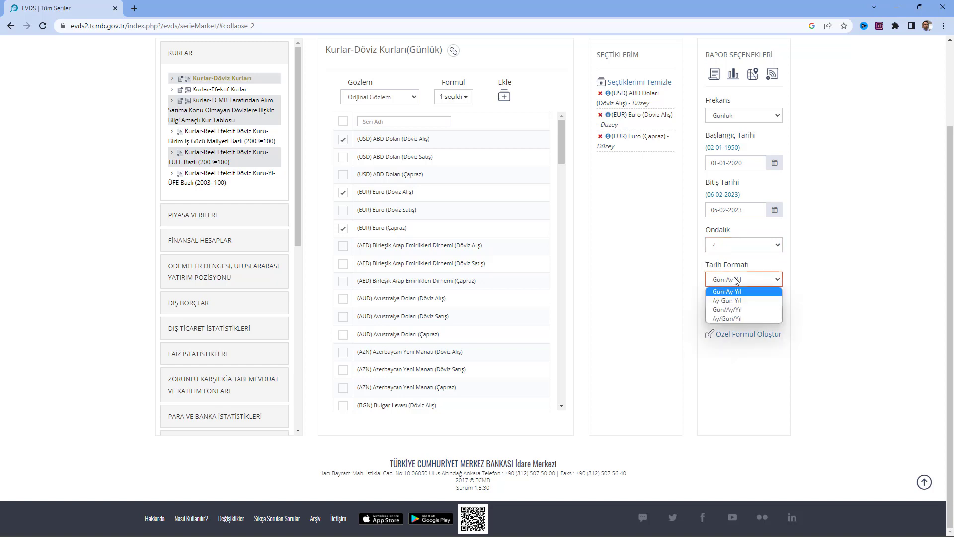
{"action": "left_click", "coordinate": [747, 310]}
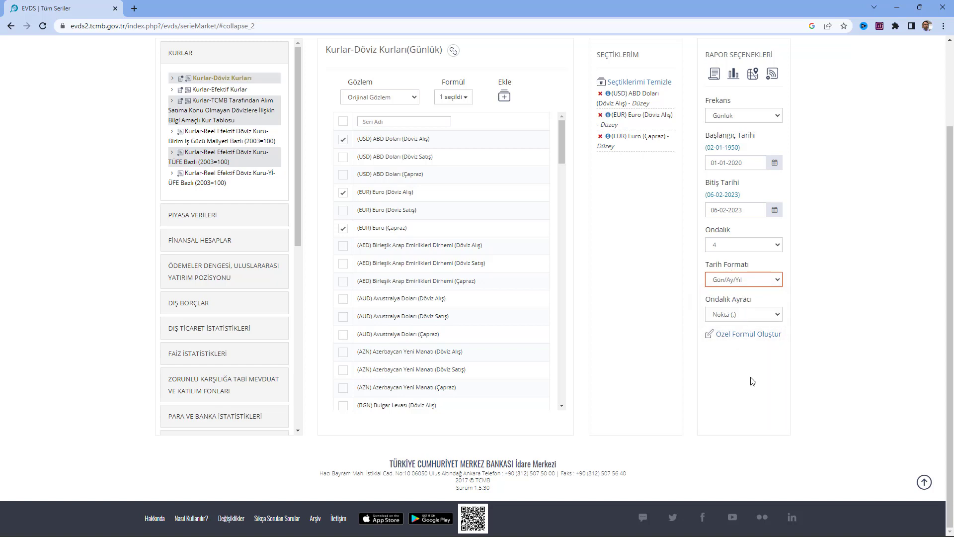
{"action": "left_click", "coordinate": [732, 315]}
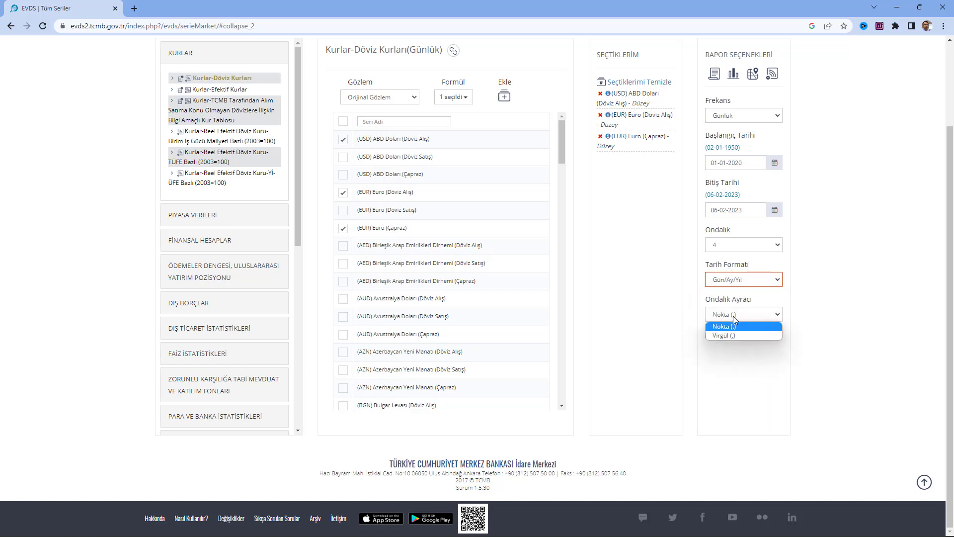
{"action": "left_click", "coordinate": [726, 336]}
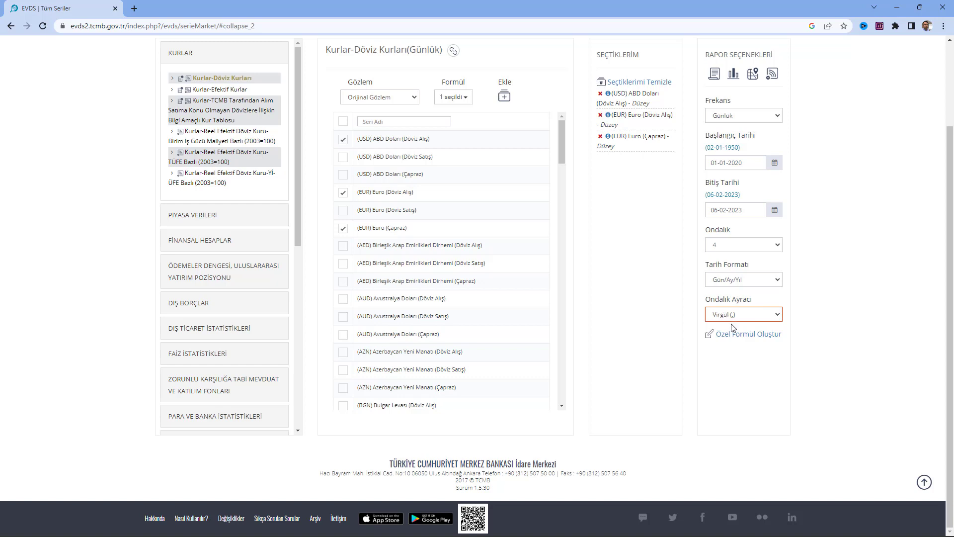
- Generate the rate report, export it as EVDS (1).xlsx and open it in Excel
{"action": "scroll", "coordinate": [735, 204], "scroll_direction": "up", "scroll_amount": 1}
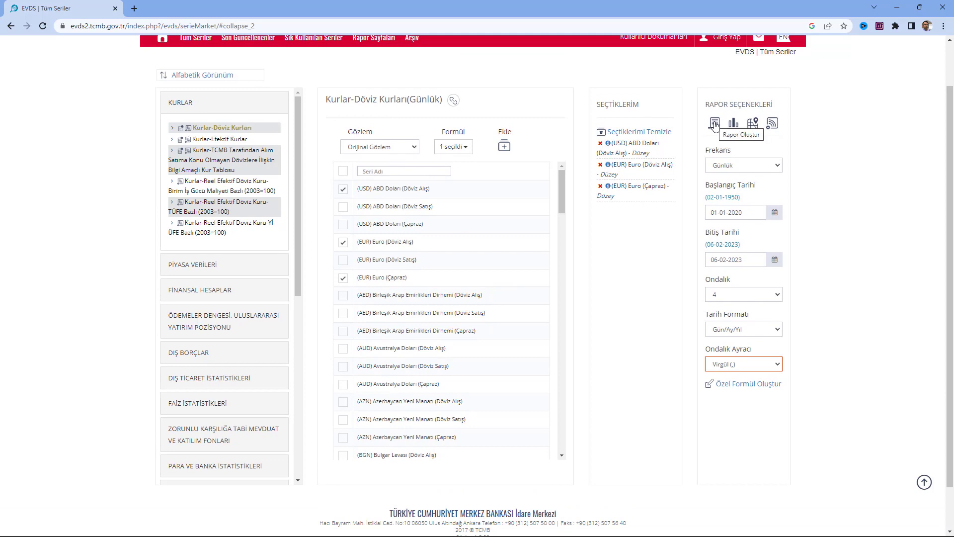
{"action": "left_click", "coordinate": [714, 124]}
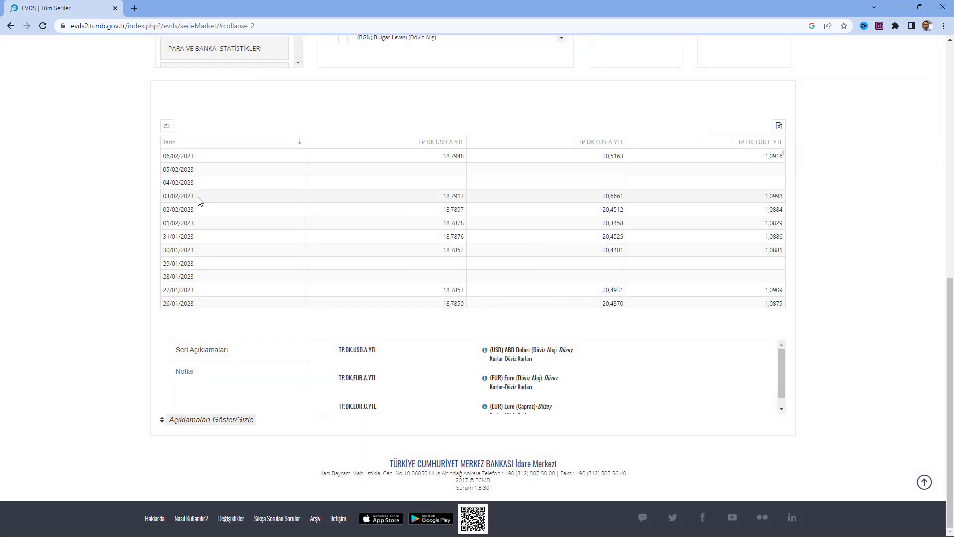
{"action": "scroll", "coordinate": [200, 201], "scroll_direction": "up", "scroll_amount": 1}
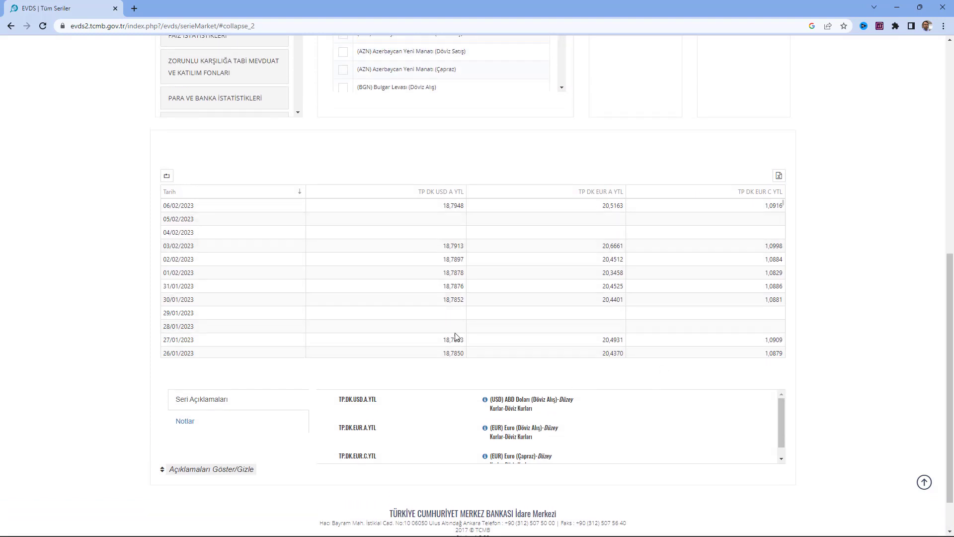
{"action": "left_click", "coordinate": [779, 176]}
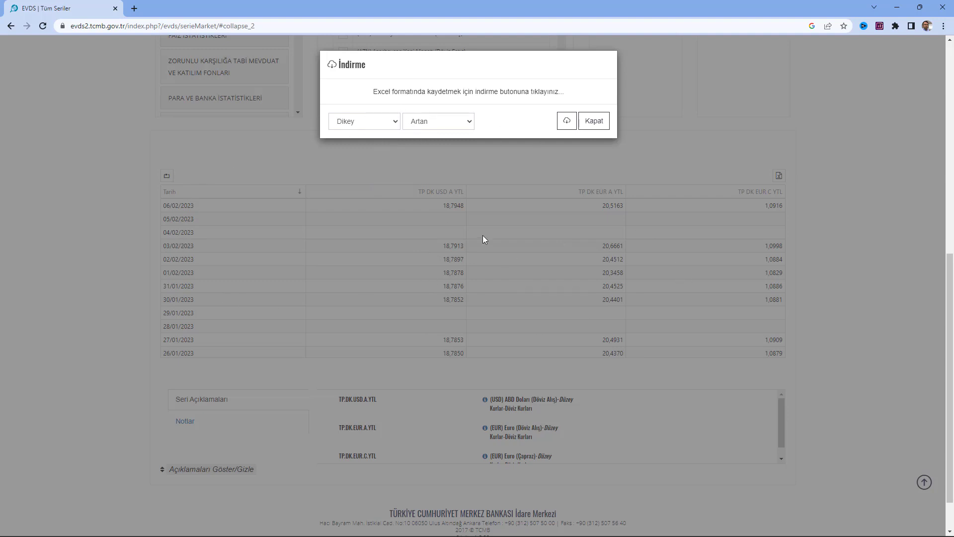
{"action": "left_click", "coordinate": [567, 123]}
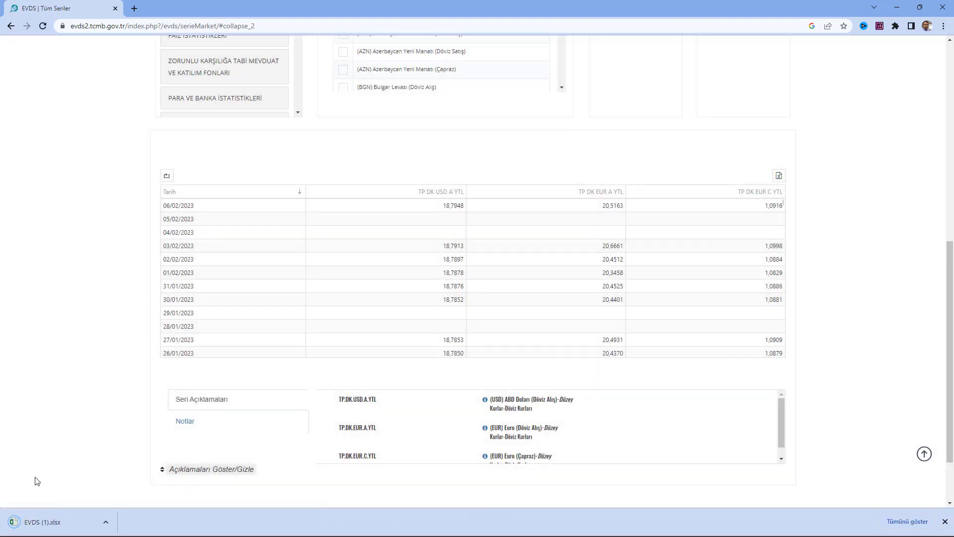
{"action": "left_click", "coordinate": [39, 526]}
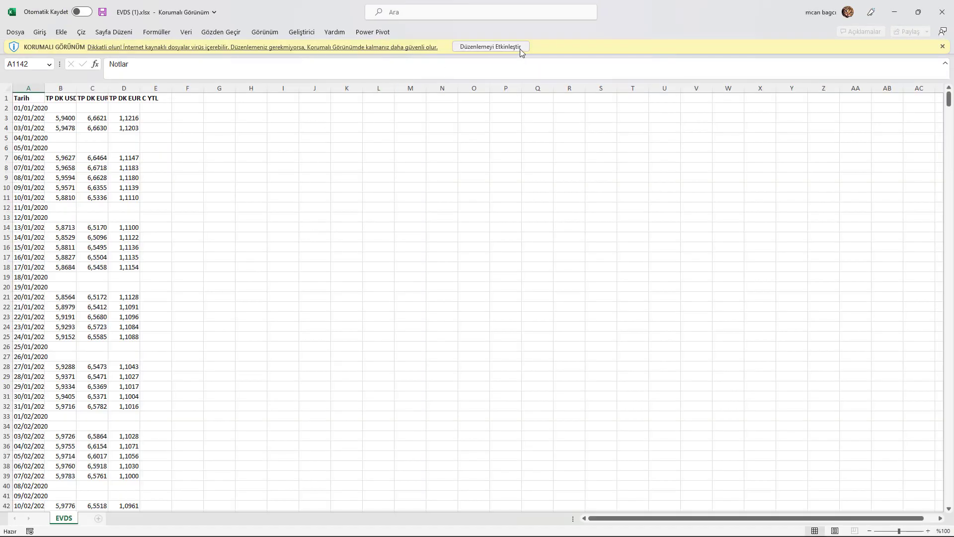
- Enable editing of EVDS (1).xlsx and widen column A to show full dates
{"action": "left_click", "coordinate": [517, 48]}
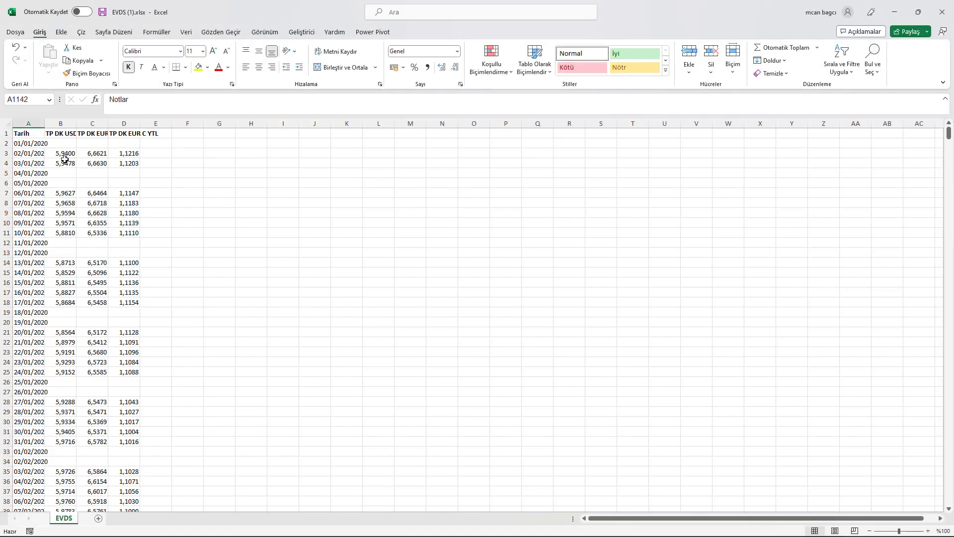
{"action": "left_click_drag", "start_coordinate": [48, 124], "coordinate": [93, 119]}
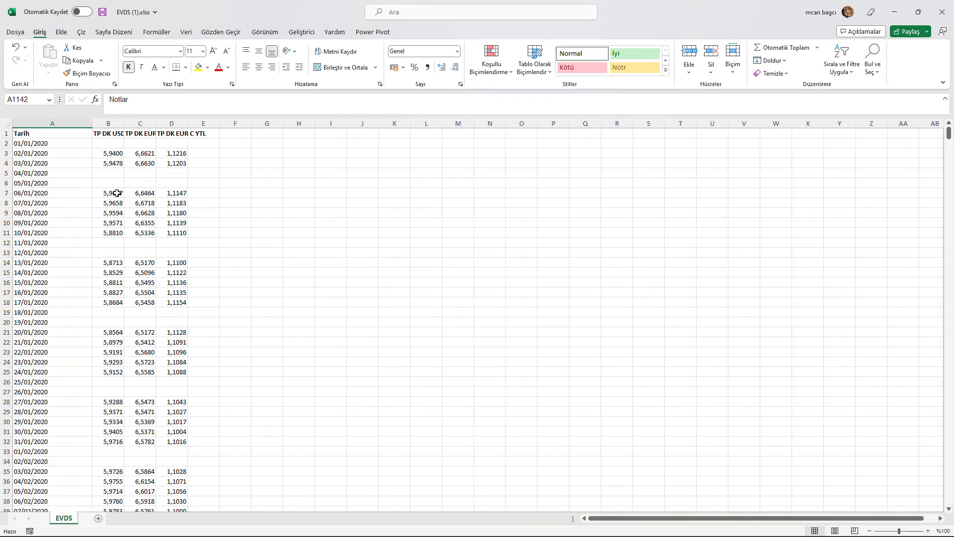
{"action": "left_click_drag", "start_coordinate": [110, 243], "coordinate": [174, 256]}
{"action": "left_click_drag", "start_coordinate": [108, 312], "coordinate": [179, 342]}
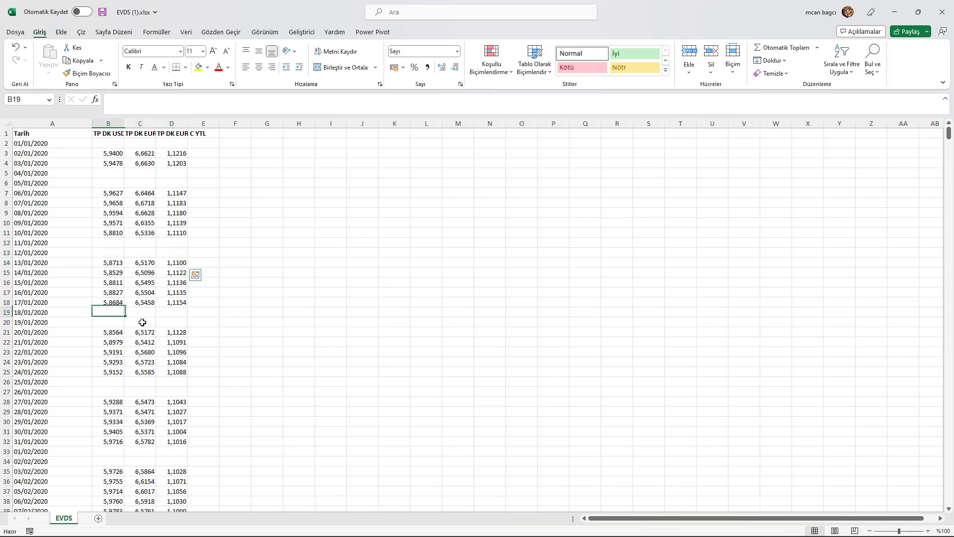
{"action": "mouse_move", "coordinate": [109, 379]}
{"action": "left_mouse_down"}
{"action": "mouse_move", "coordinate": [109, 390]}
{"action": "mouse_move", "coordinate": [155, 373]}
{"action": "left_mouse_up"}
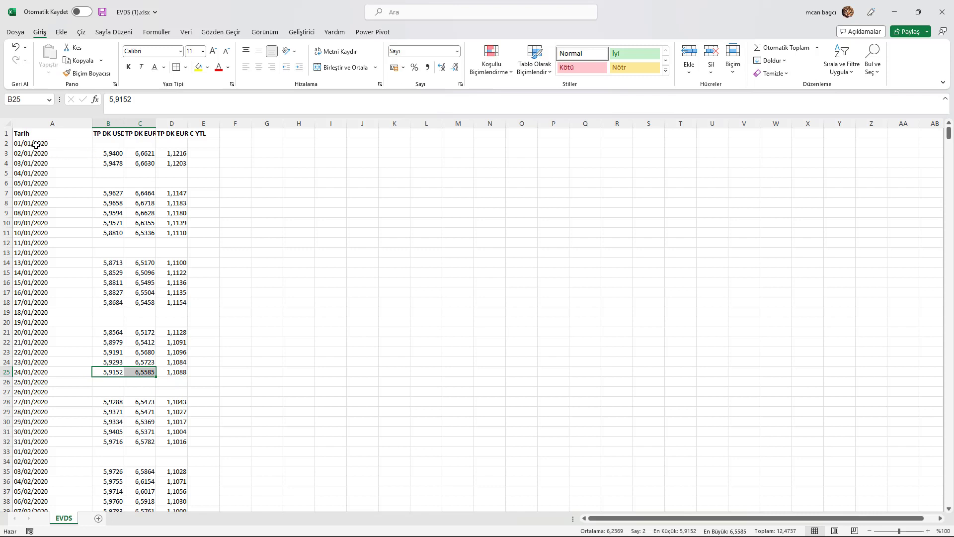
- Copy the 02/01/2020 USD, EUR and cross rates up into the 01/01/2020 row
{"action": "left_click_drag", "start_coordinate": [36, 145], "coordinate": [139, 144]}
{"action": "left_click", "coordinate": [102, 143]}
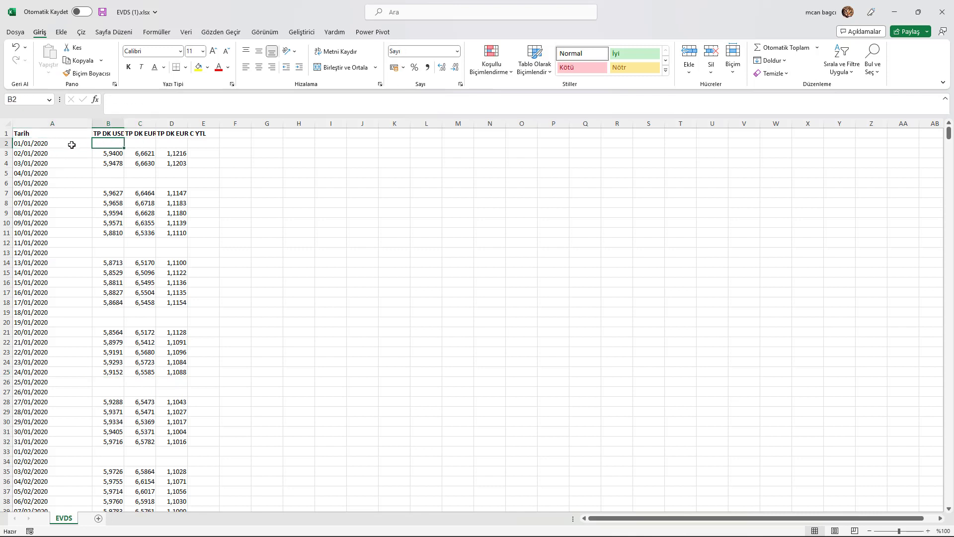
{"action": "left_click_drag", "start_coordinate": [116, 154], "coordinate": [186, 143]}
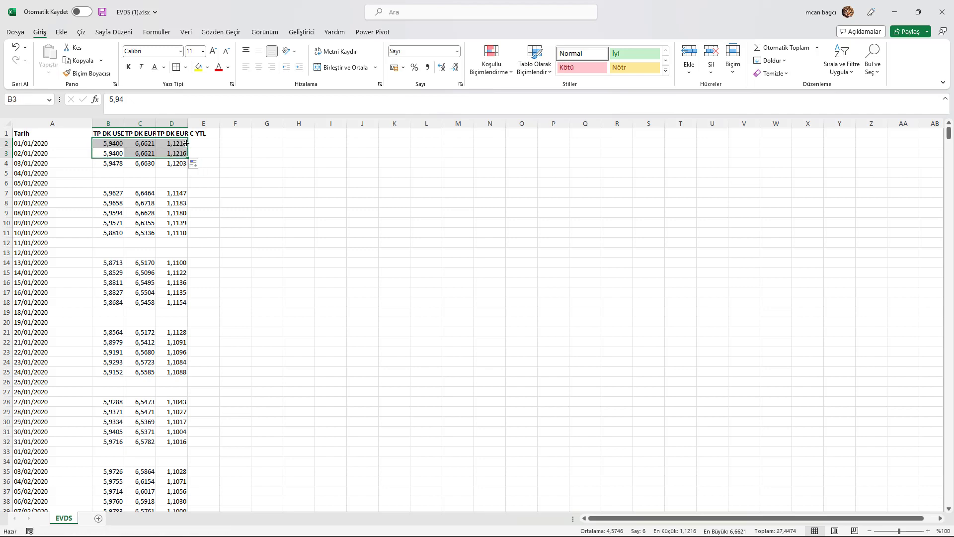
{"action": "scroll", "coordinate": [147, 175], "scroll_direction": "up", "scroll_amount": 3, "text": "ctrl"}
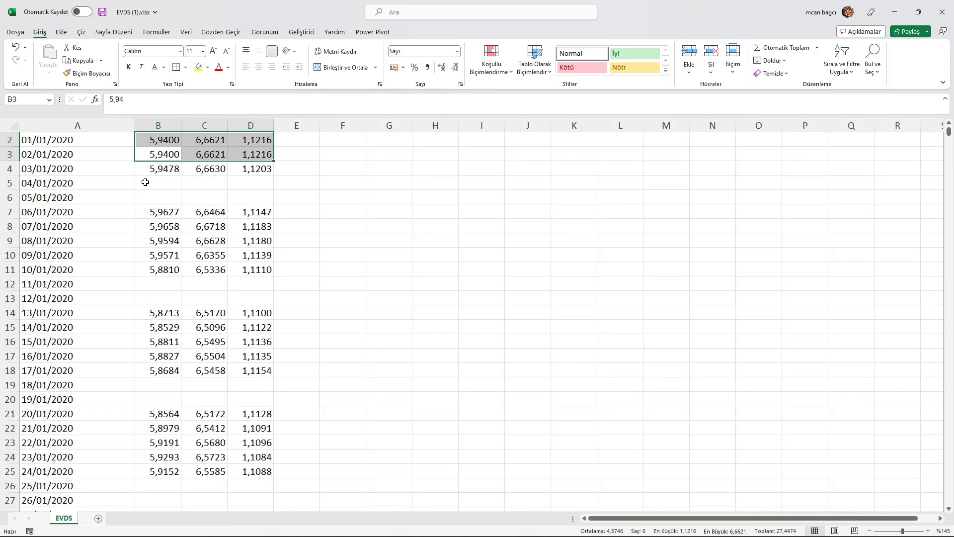
{"action": "left_click", "coordinate": [149, 154]}
{"action": "scroll", "coordinate": [149, 154], "scroll_direction": "down", "scroll_amount": 3, "text": "ctrl"}
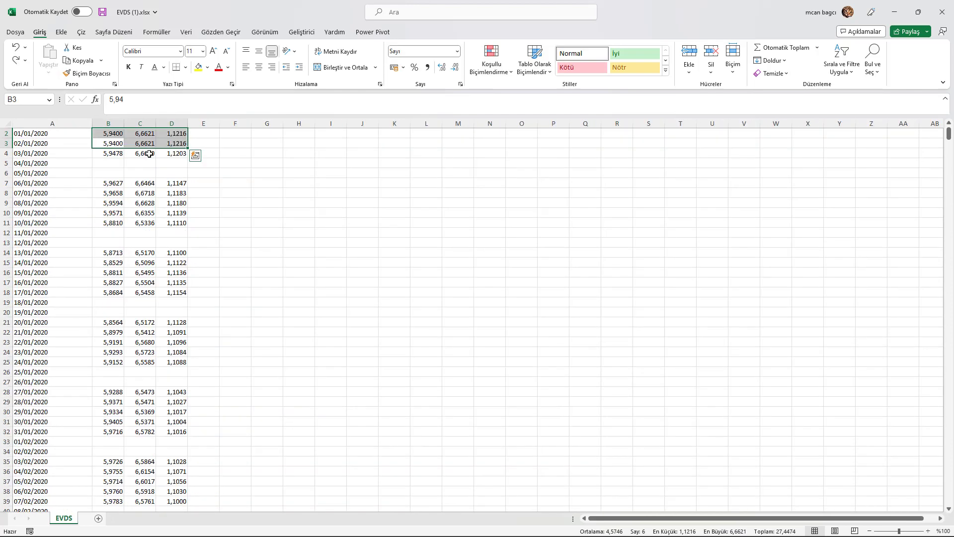
{"action": "key", "text": "ctrl+z"}
{"action": "scroll", "coordinate": [147, 191], "scroll_direction": "up", "scroll_amount": 3, "text": "ctrl"}
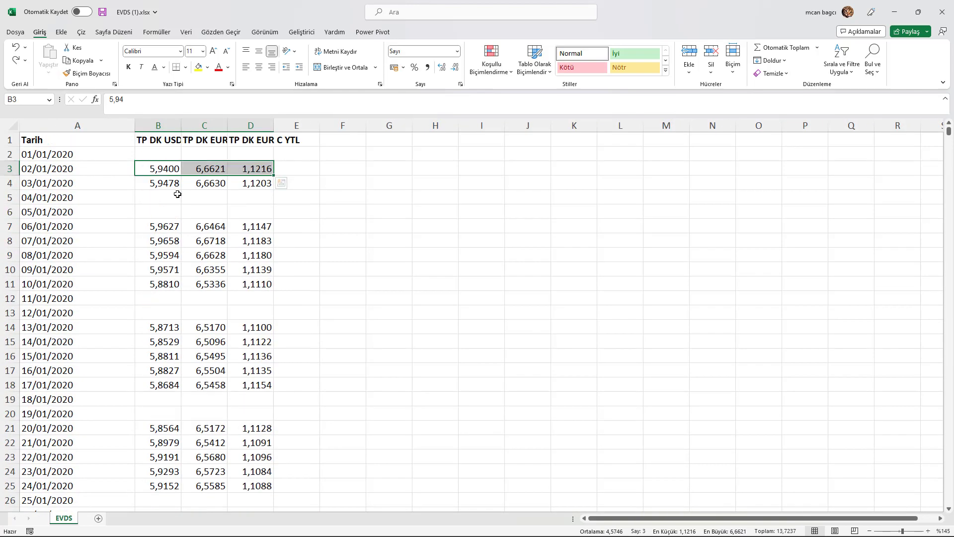
{"action": "scroll", "coordinate": [145, 192], "scroll_direction": "up", "scroll_amount": 1}
{"action": "mouse_move", "coordinate": [166, 169]}
{"action": "left_mouse_down"}
{"action": "mouse_move", "coordinate": [251, 169]}
{"action": "mouse_move", "coordinate": [204, 147]}
{"action": "left_mouse_up"}
{"action": "left_click", "coordinate": [170, 158]}
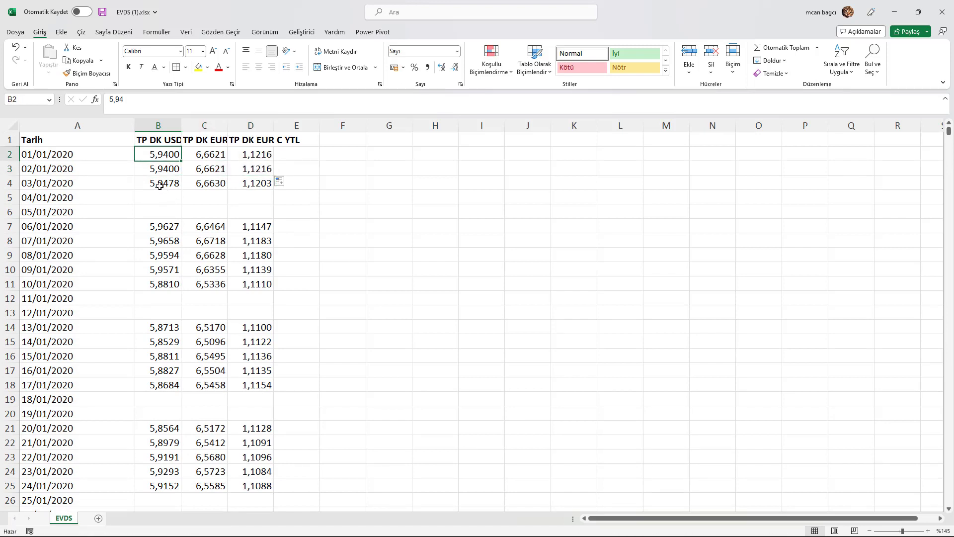
- Inspect empty weekend rate cells such as 14-15 March, then select the whole table
{"action": "left_click_drag", "start_coordinate": [163, 185], "coordinate": [171, 224]}
{"action": "scroll", "coordinate": [220, 252], "scroll_direction": "down", "scroll_amount": 3}
{"action": "scroll", "coordinate": [209, 254], "scroll_direction": "down", "scroll_amount": 7}
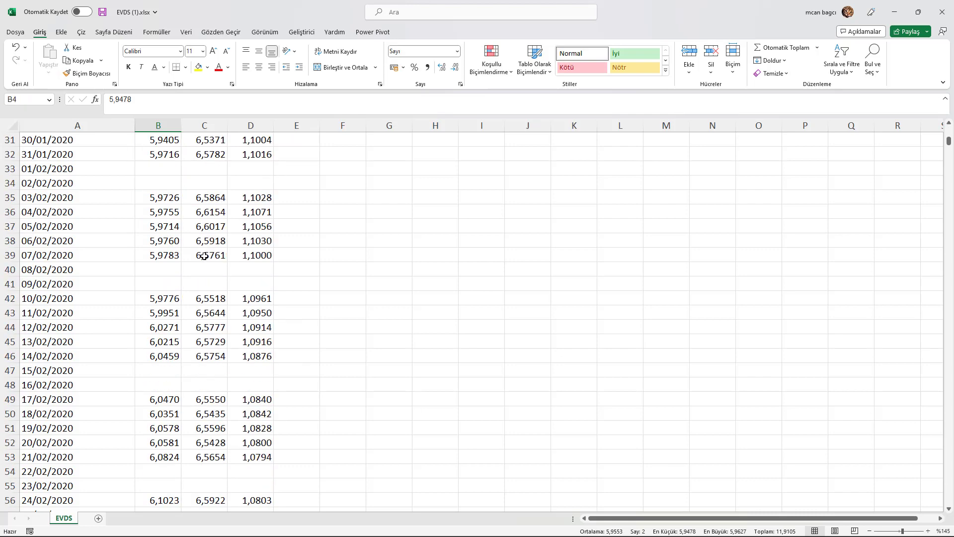
{"action": "scroll", "coordinate": [204, 253], "scroll_direction": "down", "scroll_amount": 7}
{"action": "scroll", "coordinate": [202, 253], "scroll_direction": "down", "scroll_amount": 6}
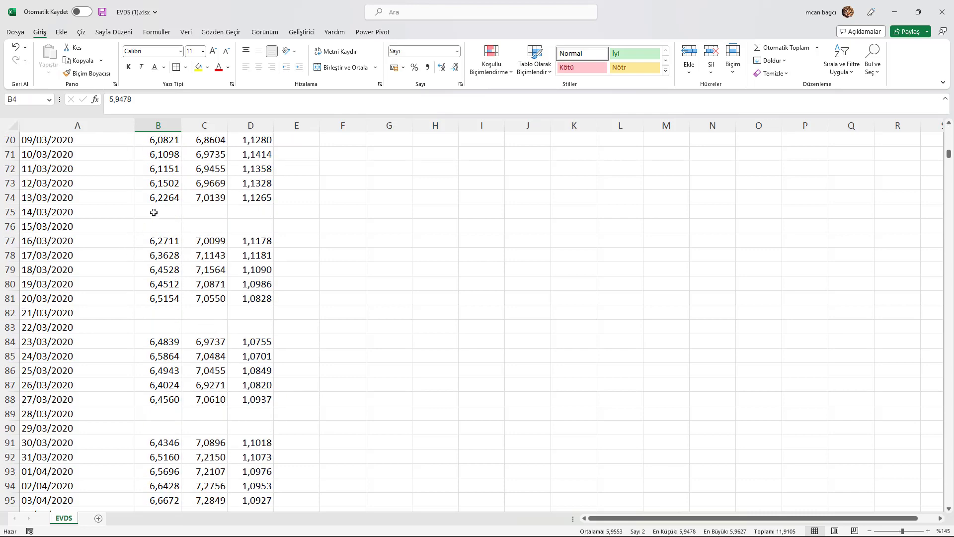
{"action": "mouse_move", "coordinate": [154, 212]}
{"action": "left_mouse_down"}
{"action": "mouse_move", "coordinate": [155, 226]}
{"action": "mouse_move", "coordinate": [220, 196]}
{"action": "mouse_move", "coordinate": [258, 197]}
{"action": "left_mouse_up"}
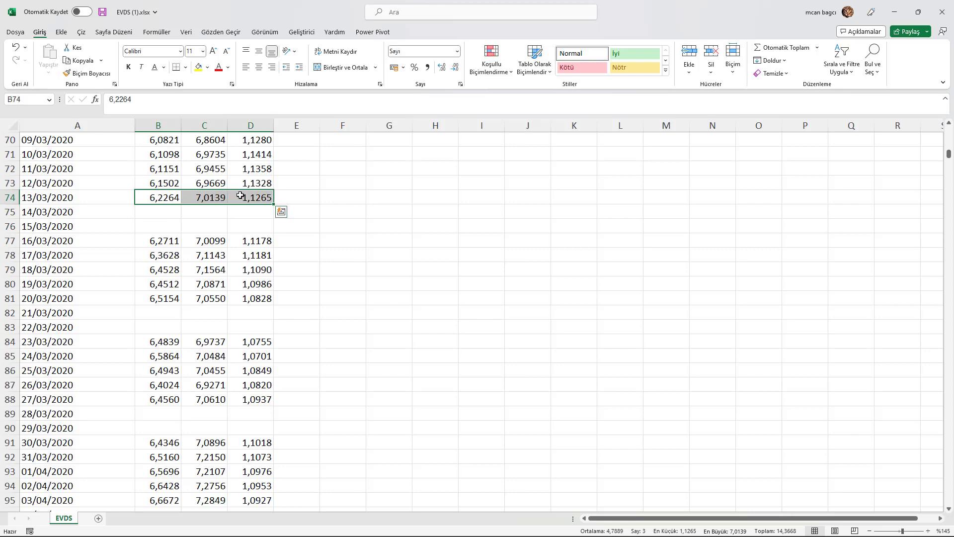
{"action": "left_click_drag", "start_coordinate": [167, 211], "coordinate": [229, 224]}
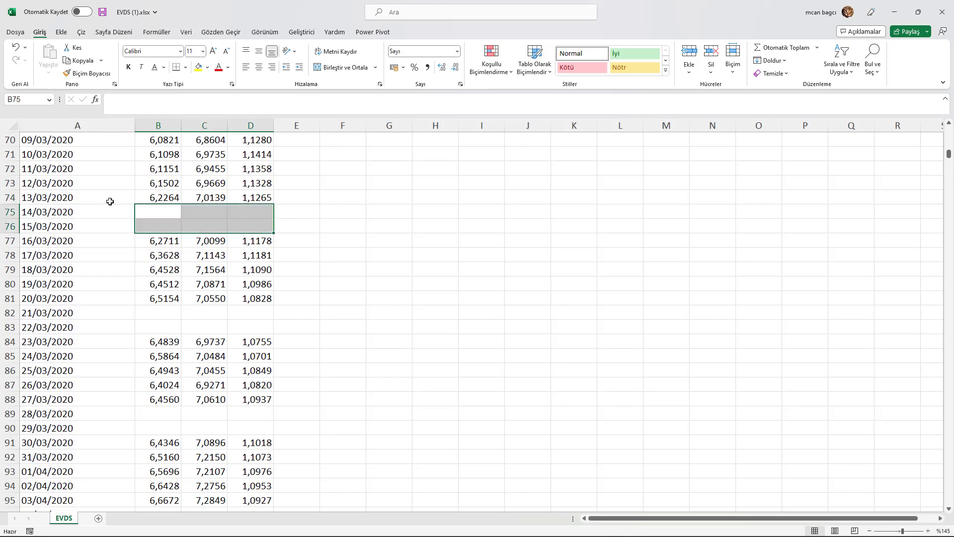
{"action": "left_click", "coordinate": [164, 209]}
{"action": "scroll", "coordinate": [164, 209], "scroll_direction": "up", "scroll_amount": 7}
{"action": "scroll", "coordinate": [163, 210], "scroll_direction": "up", "scroll_amount": 6}
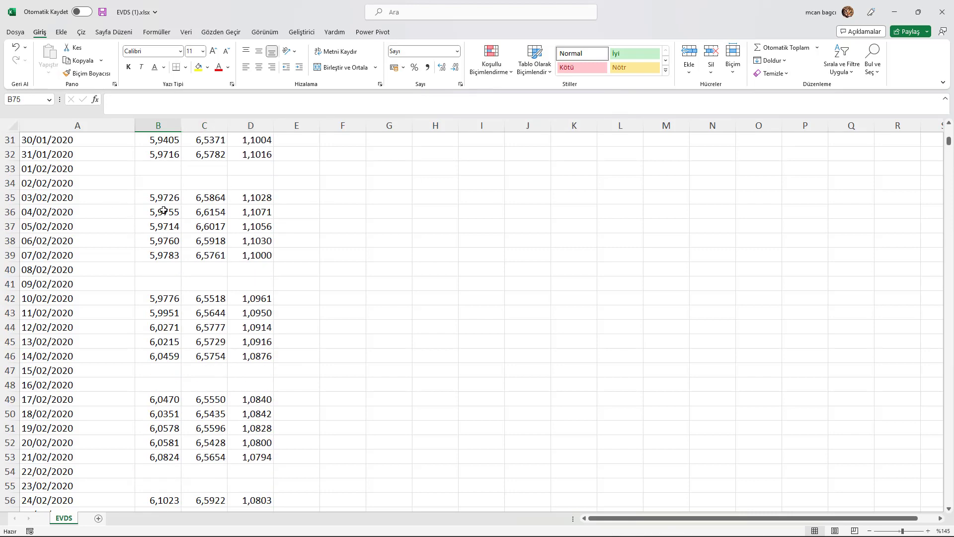
{"action": "left_click", "coordinate": [139, 219]}
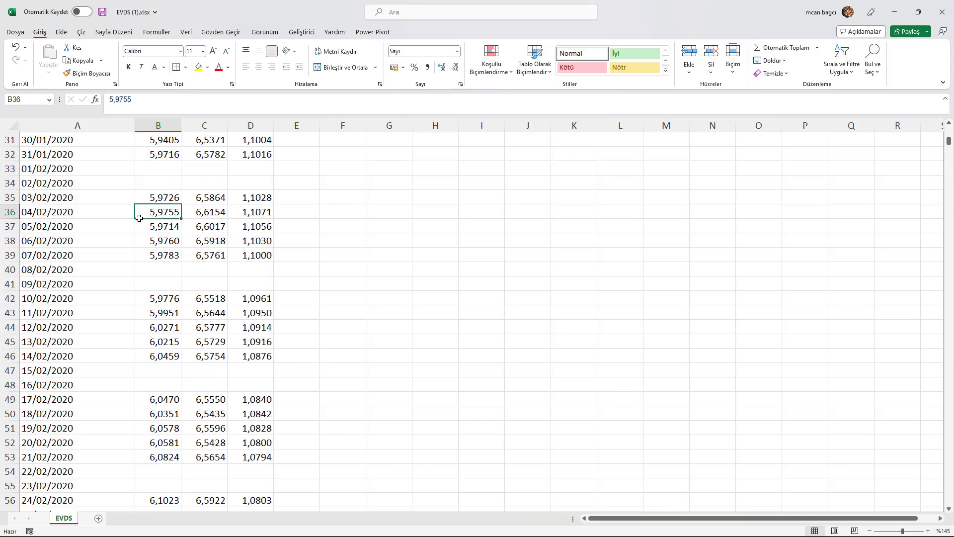
{"action": "key", "text": "ctrl+a"}
{"action": "scroll", "coordinate": [139, 214], "scroll_direction": "up", "scroll_amount": 5}
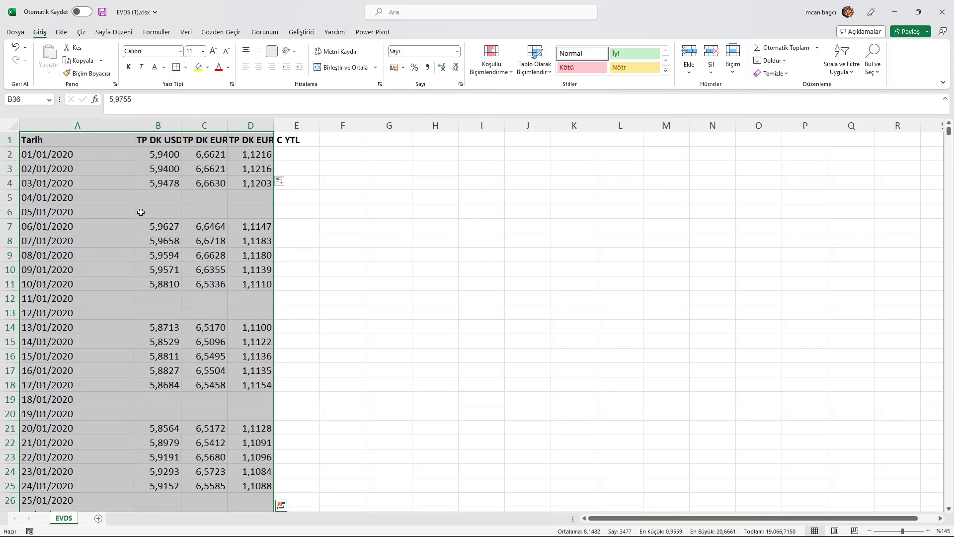
- Select all blank cells via Go To Special and fill them with =B4, the cell-above formula
{"action": "left_click", "coordinate": [873, 57]}
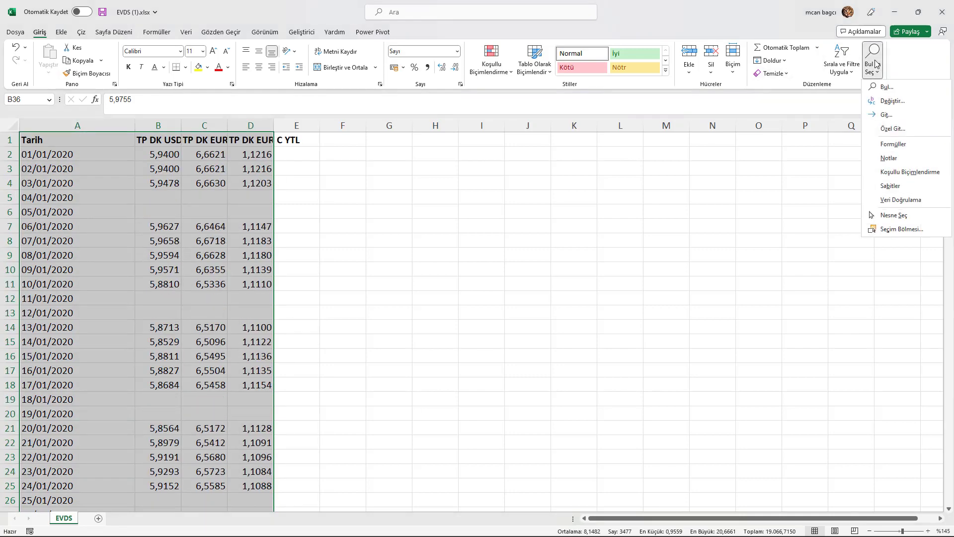
{"action": "left_click", "coordinate": [875, 130]}
{"action": "left_click", "coordinate": [450, 245]}
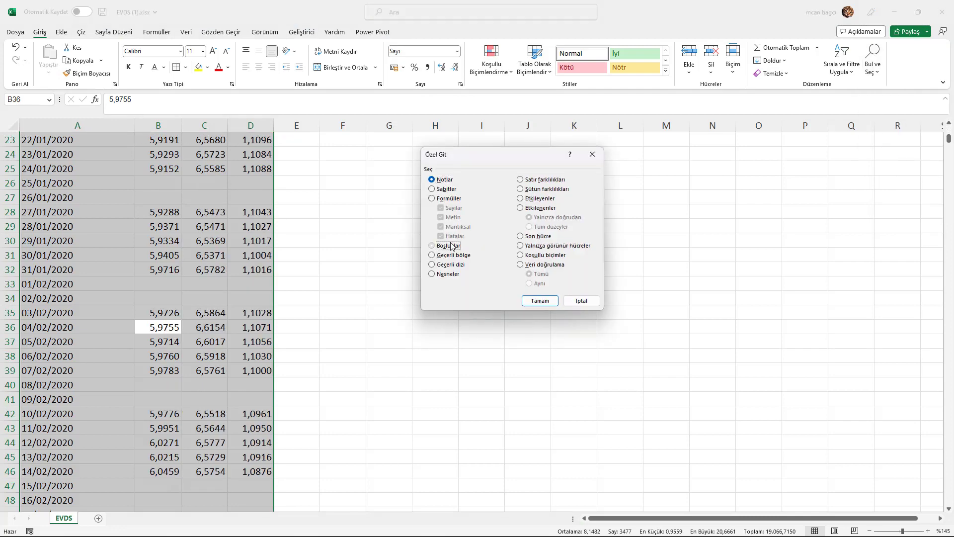
{"action": "left_click", "coordinate": [539, 300]}
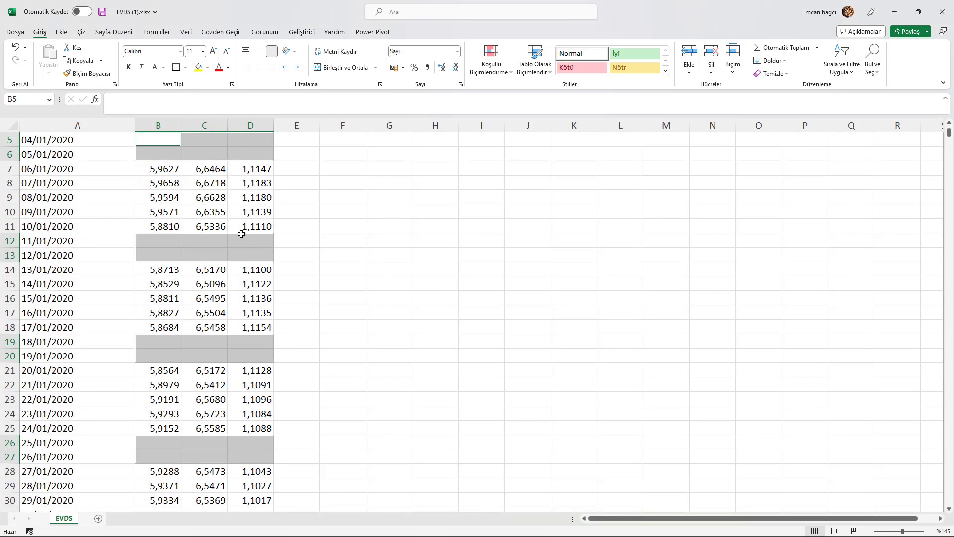
{"action": "scroll", "coordinate": [241, 233], "scroll_direction": "up", "scroll_amount": 2}
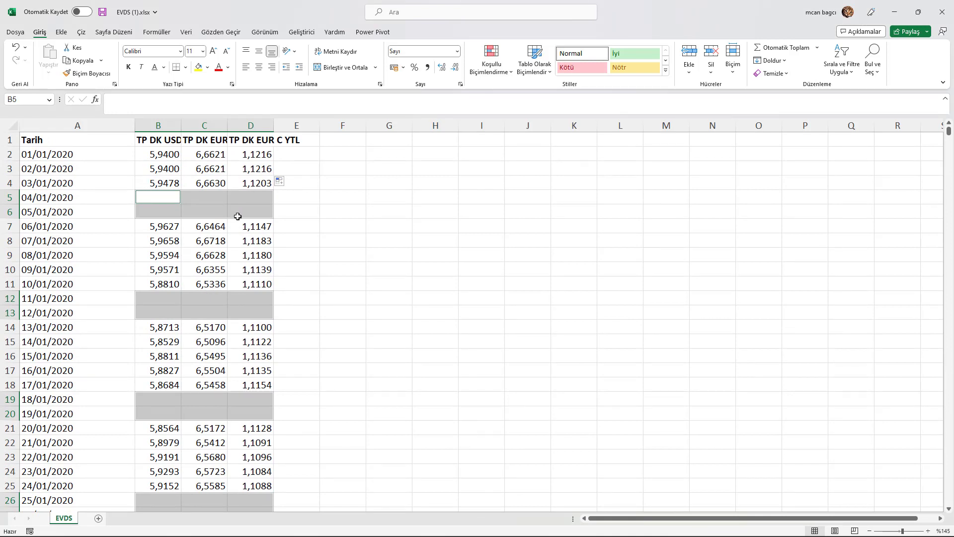
{"action": "type", "text": "="}
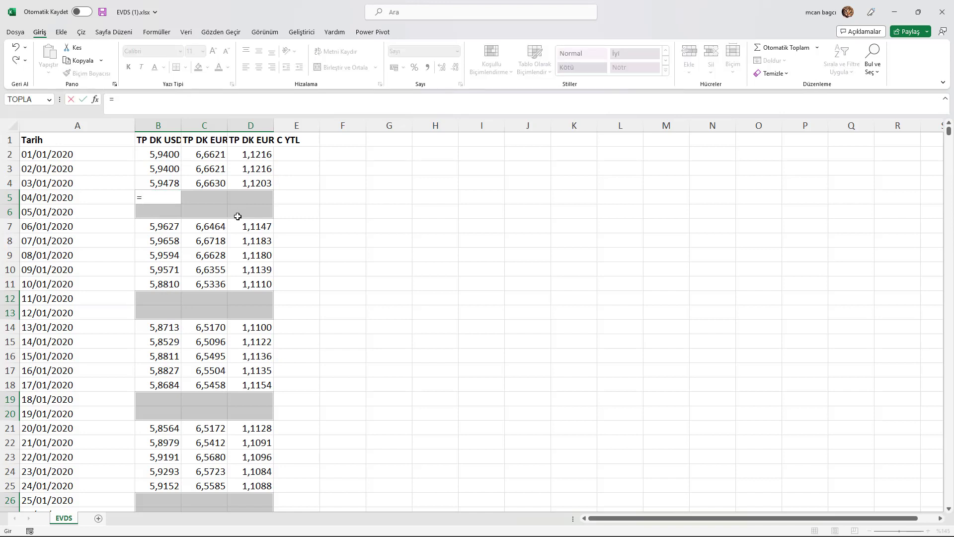
{"action": "key", "text": "Up"}
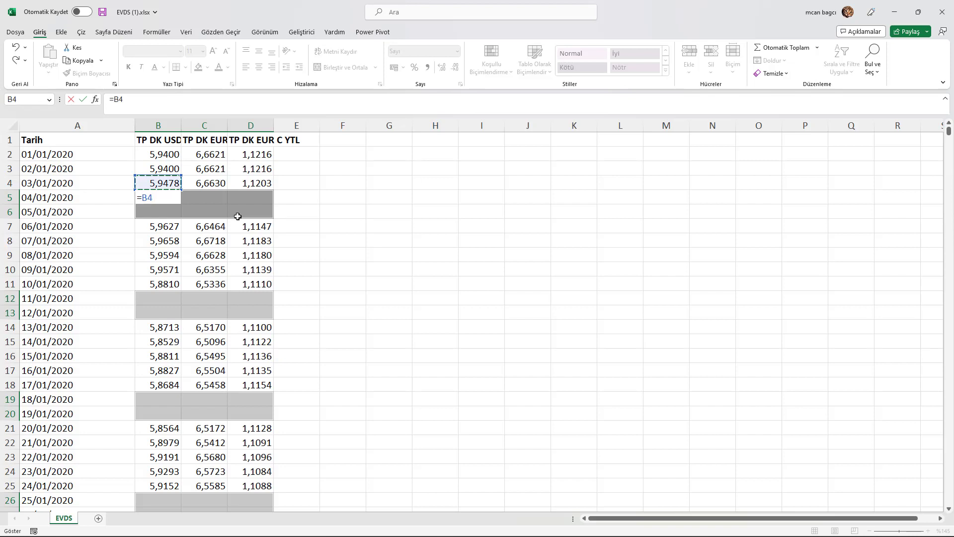
{"action": "key", "text": "ctrl+Return"}
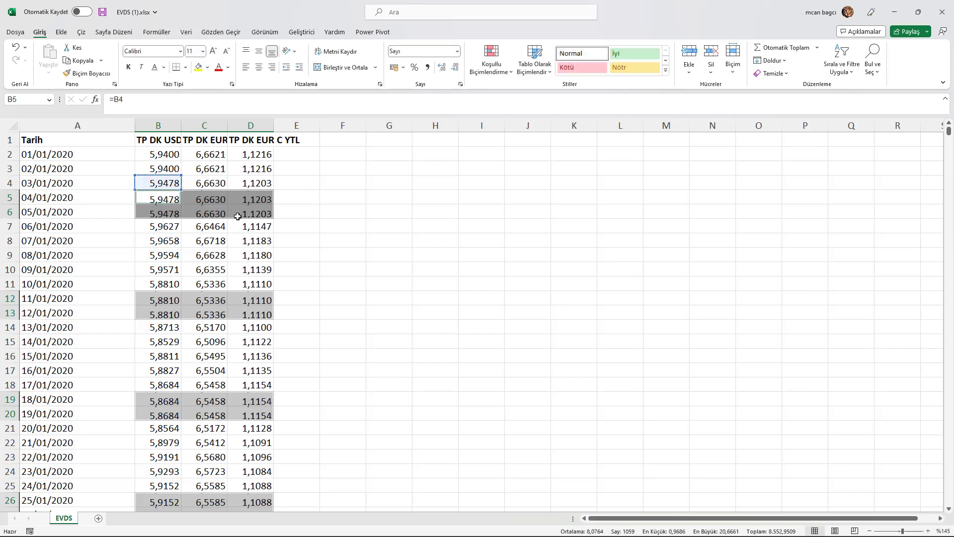
- Scroll through the sheet to verify filled weekend rates, e.g. EUR cell C58
{"action": "scroll", "coordinate": [237, 216], "scroll_direction": "down", "scroll_amount": 2}
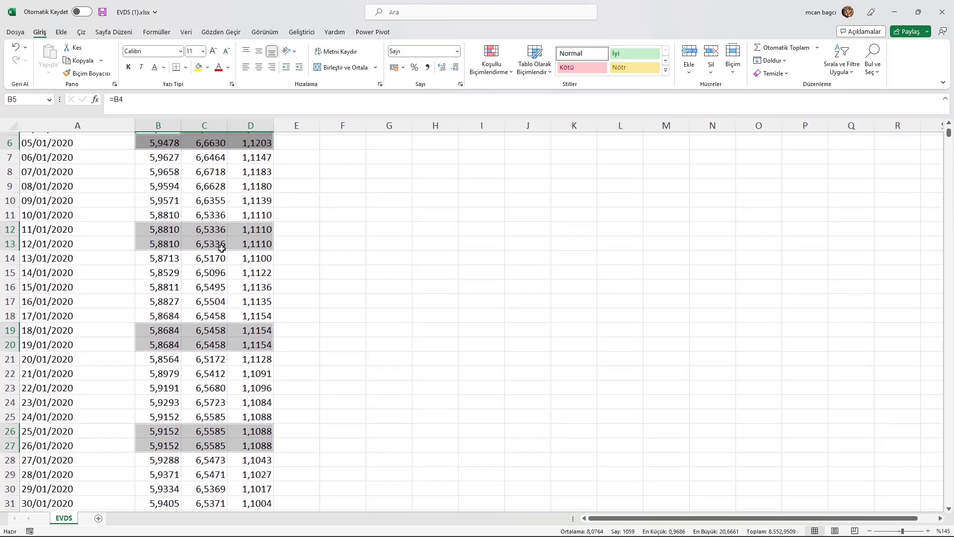
{"action": "scroll", "coordinate": [221, 247], "scroll_direction": "down", "scroll_amount": 5}
{"action": "scroll", "coordinate": [222, 247], "scroll_direction": "down", "scroll_amount": 2}
{"action": "scroll", "coordinate": [222, 248], "scroll_direction": "down", "scroll_amount": 7}
{"action": "left_click", "coordinate": [201, 264]}
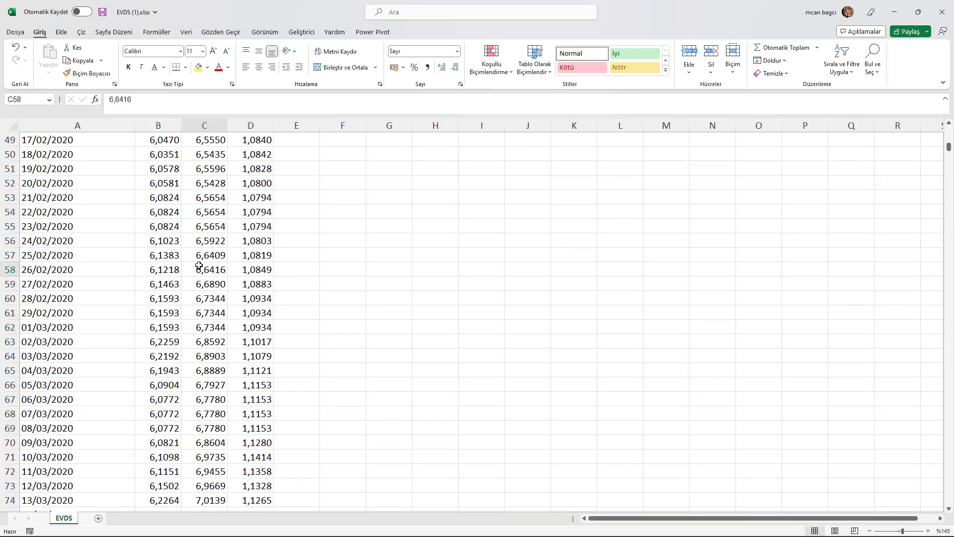
{"action": "scroll", "coordinate": [199, 265], "scroll_direction": "down", "scroll_amount": 9}
{"action": "scroll", "coordinate": [198, 266], "scroll_direction": "up", "scroll_amount": 11}
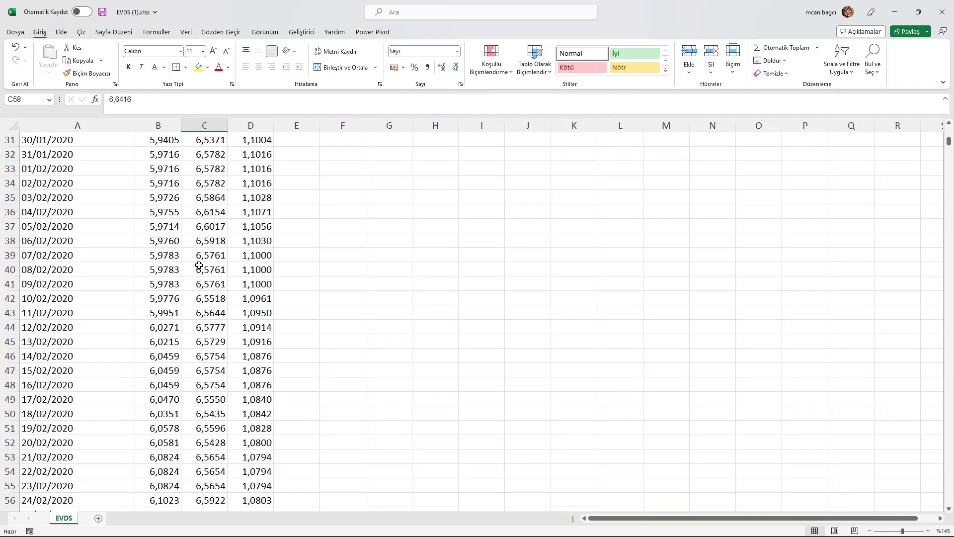
{"action": "scroll", "coordinate": [199, 265], "scroll_direction": "up", "scroll_amount": 11}
{"action": "scroll", "coordinate": [199, 265], "scroll_direction": "up", "scroll_amount": 3}
{"action": "left_click", "coordinate": [158, 230]}
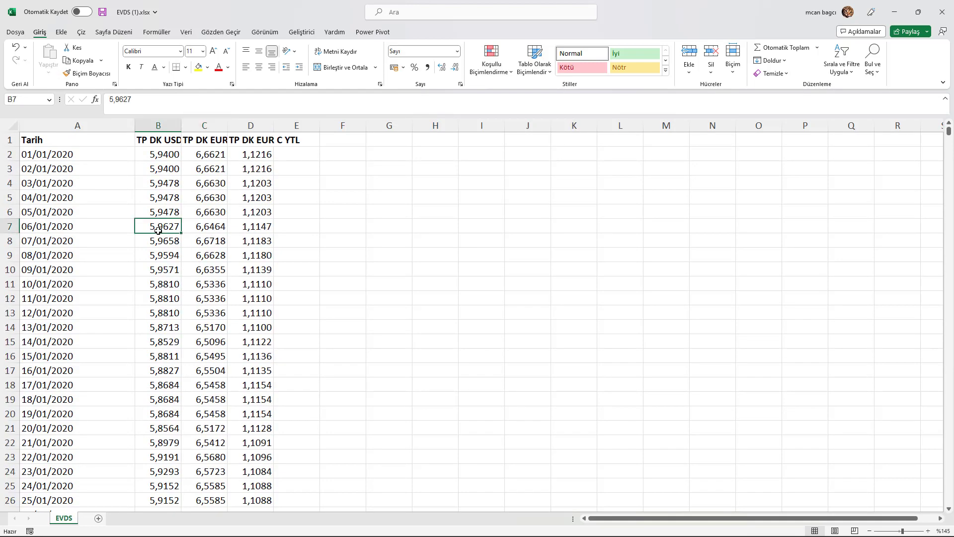
- Select the whole Tarih column A
{"action": "left_click_drag", "start_coordinate": [86, 163], "coordinate": [82, 229]}
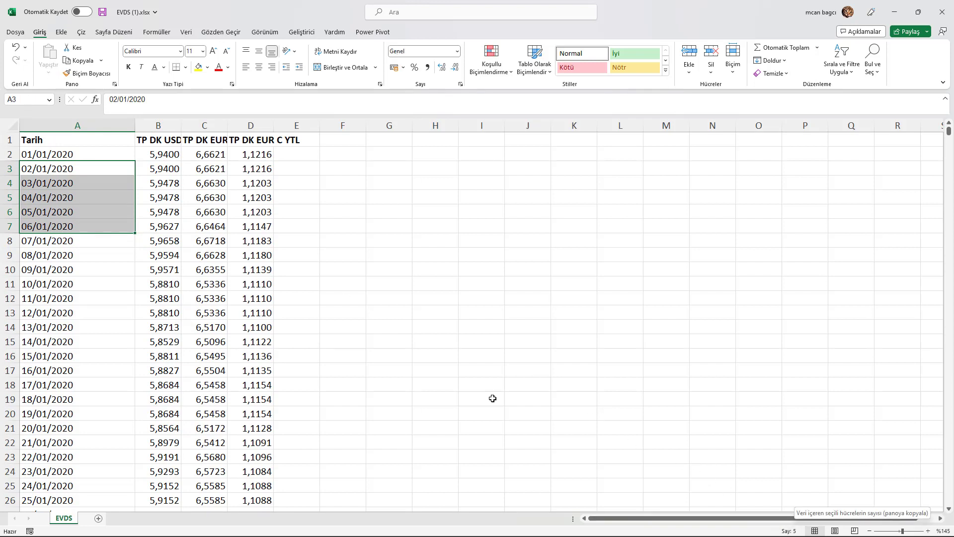
{"action": "left_click", "coordinate": [57, 182]}
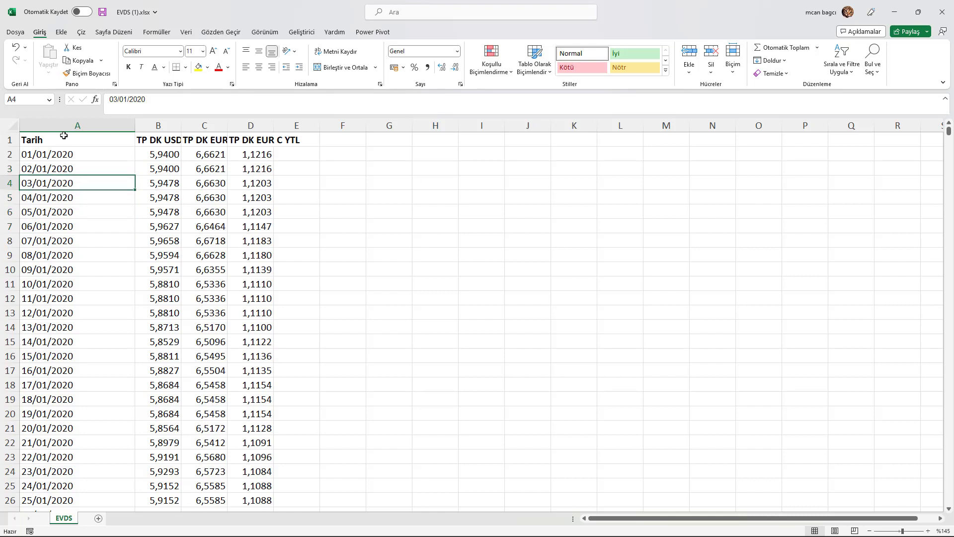
{"action": "left_click_drag", "start_coordinate": [82, 230], "coordinate": [81, 314]}
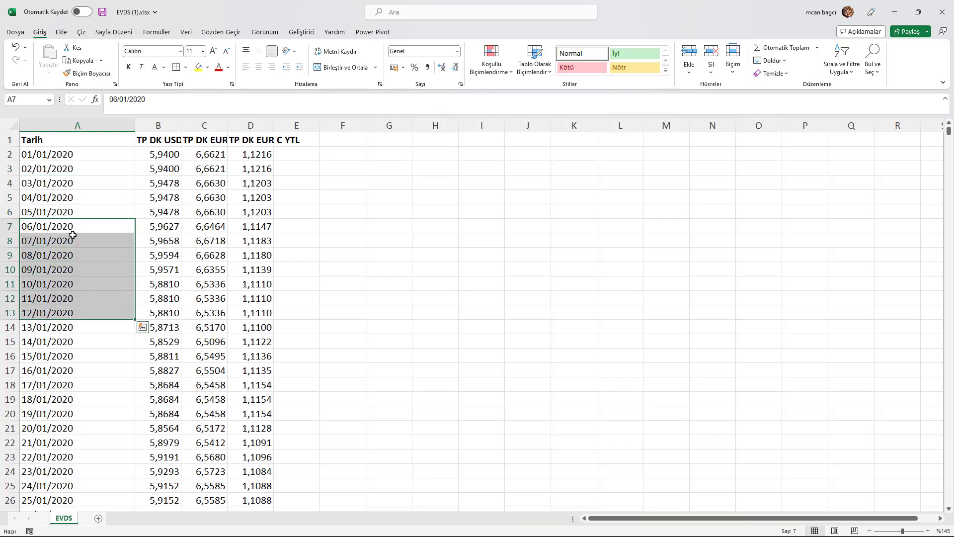
{"action": "left_click", "coordinate": [69, 182]}
{"action": "left_click", "coordinate": [82, 125]}
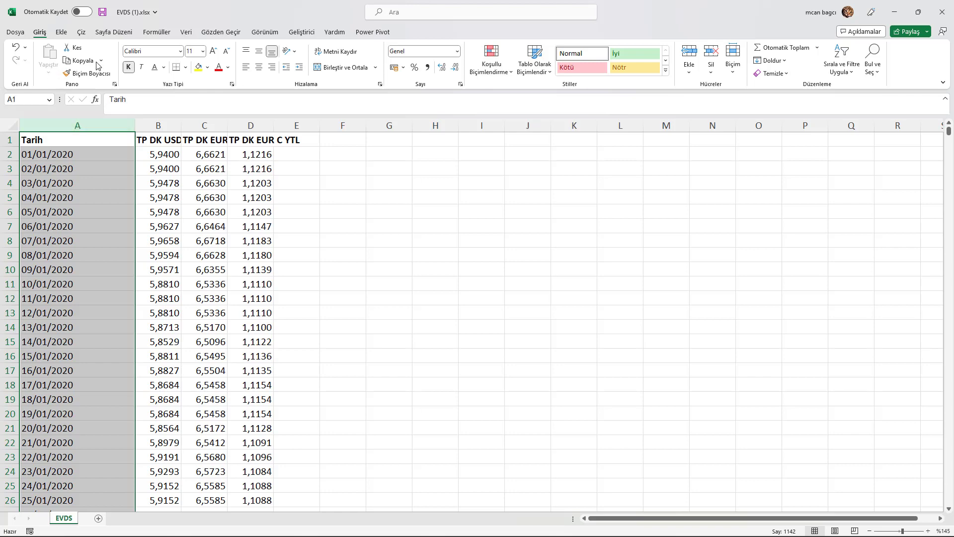
- Convert the Tarih column to GAY dates with Text to Columns
{"action": "left_click", "coordinate": [186, 32]}
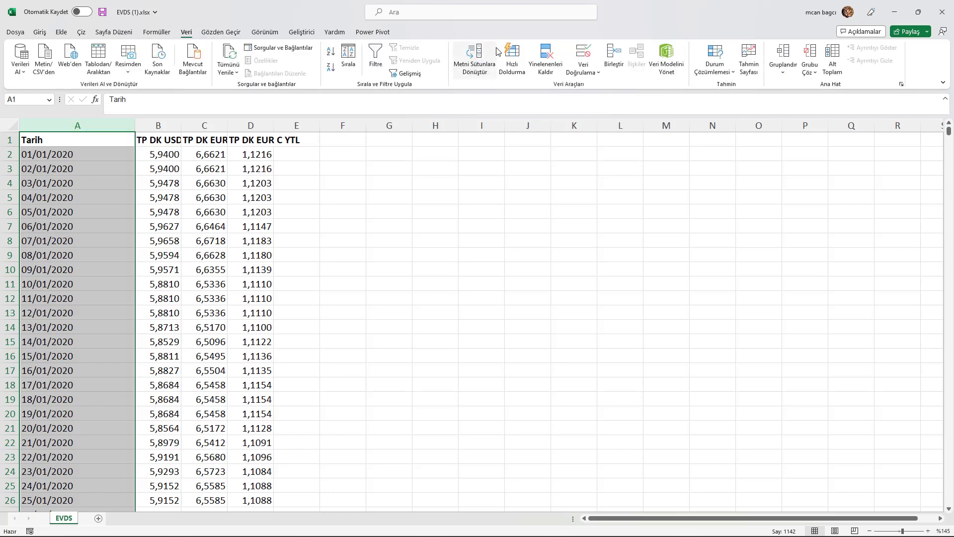
{"action": "left_click", "coordinate": [474, 54]}
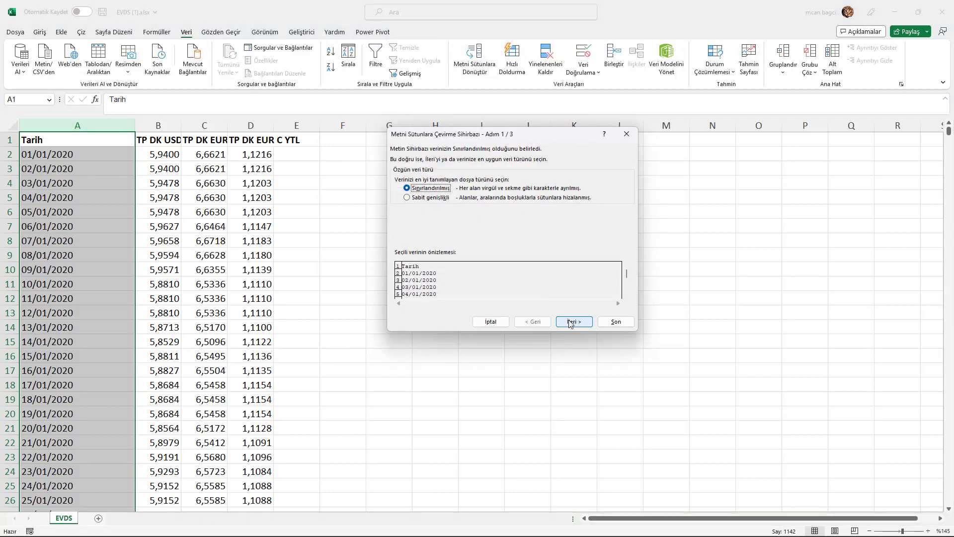
{"action": "left_click", "coordinate": [572, 321]}
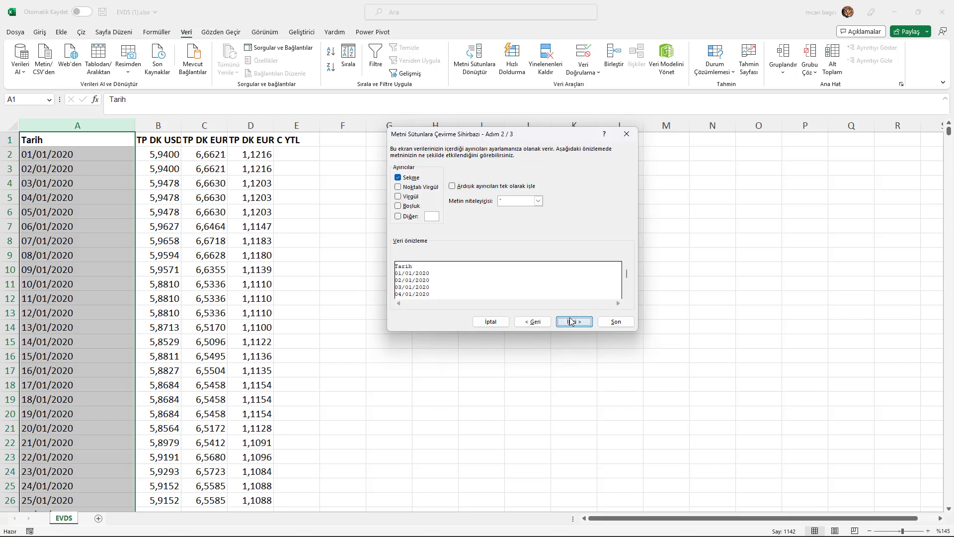
{"action": "left_click", "coordinate": [572, 321]}
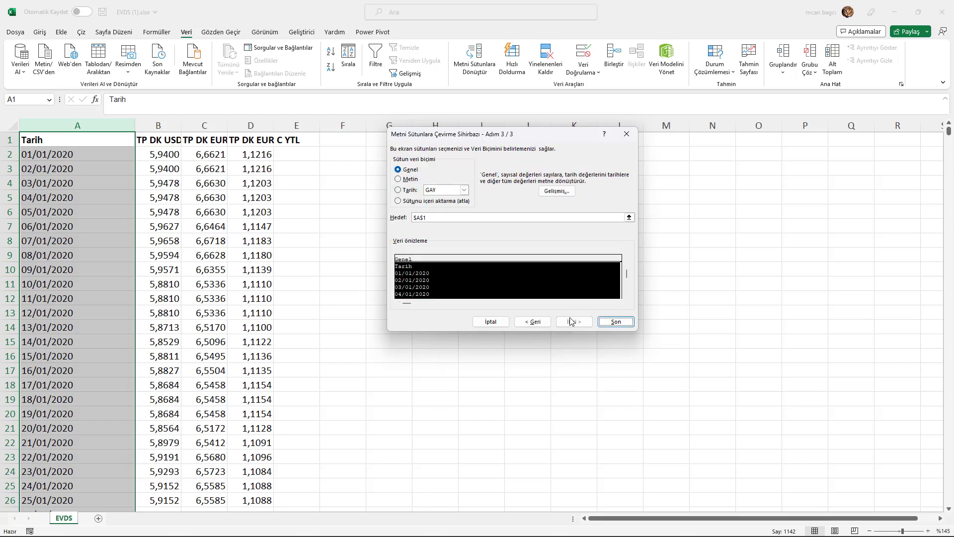
{"action": "left_click", "coordinate": [403, 191]}
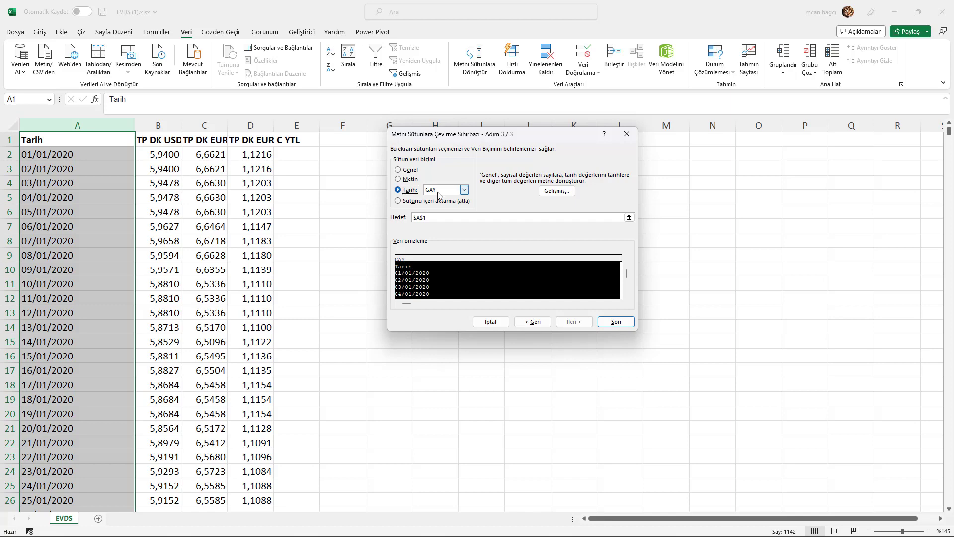
{"action": "left_click", "coordinate": [615, 322]}
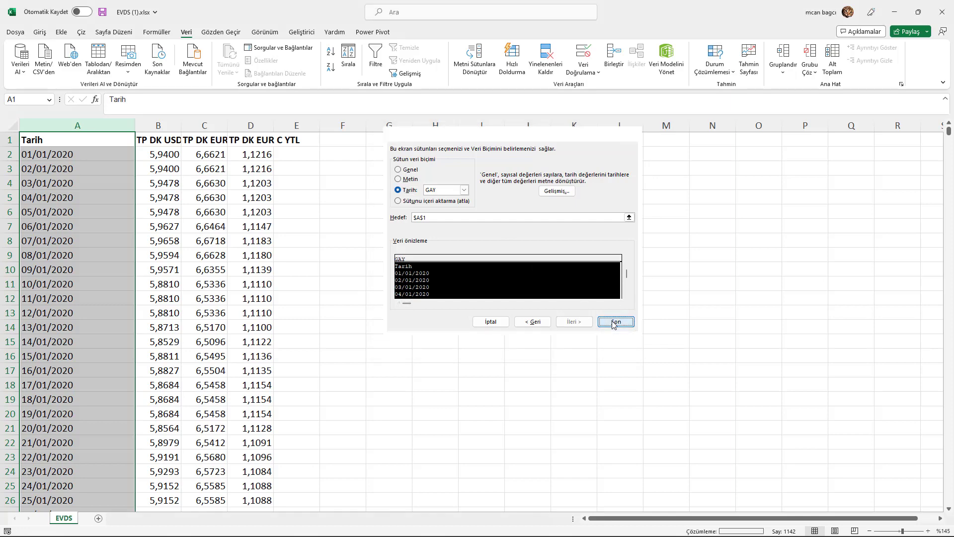
- Check the converted dates and rate formulas, then switch to the Kitap1 invoice workbook
{"action": "left_click", "coordinate": [100, 169]}
{"action": "scroll", "coordinate": [99, 169], "scroll_direction": "down", "scroll_amount": 8}
{"action": "scroll", "coordinate": [100, 169], "scroll_direction": "down", "scroll_amount": 3}
{"action": "scroll", "coordinate": [100, 169], "scroll_direction": "down", "scroll_amount": 3}
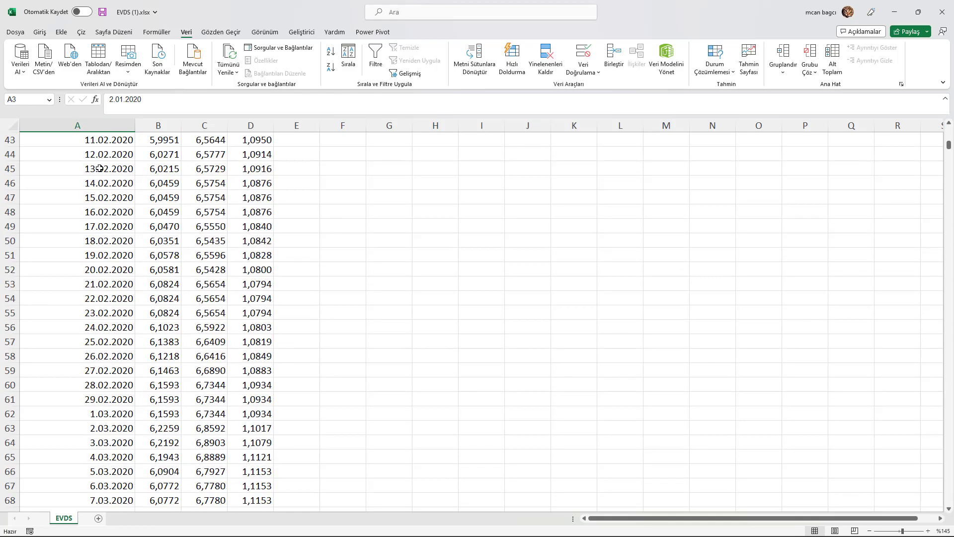
{"action": "scroll", "coordinate": [101, 168], "scroll_direction": "up", "scroll_amount": 6}
{"action": "scroll", "coordinate": [100, 169], "scroll_direction": "up", "scroll_amount": 7}
{"action": "scroll", "coordinate": [105, 159], "scroll_direction": "up", "scroll_amount": 1}
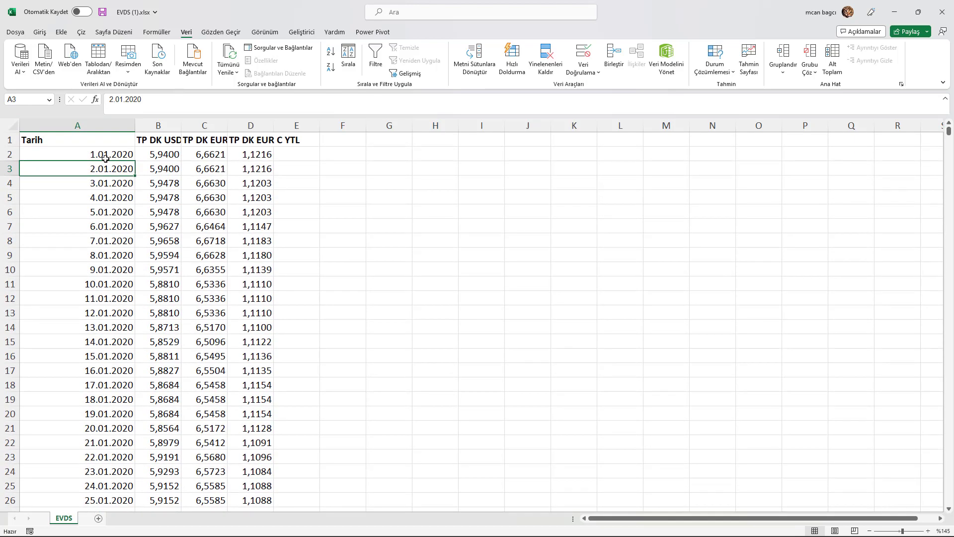
{"action": "left_click_drag", "start_coordinate": [111, 151], "coordinate": [225, 286]}
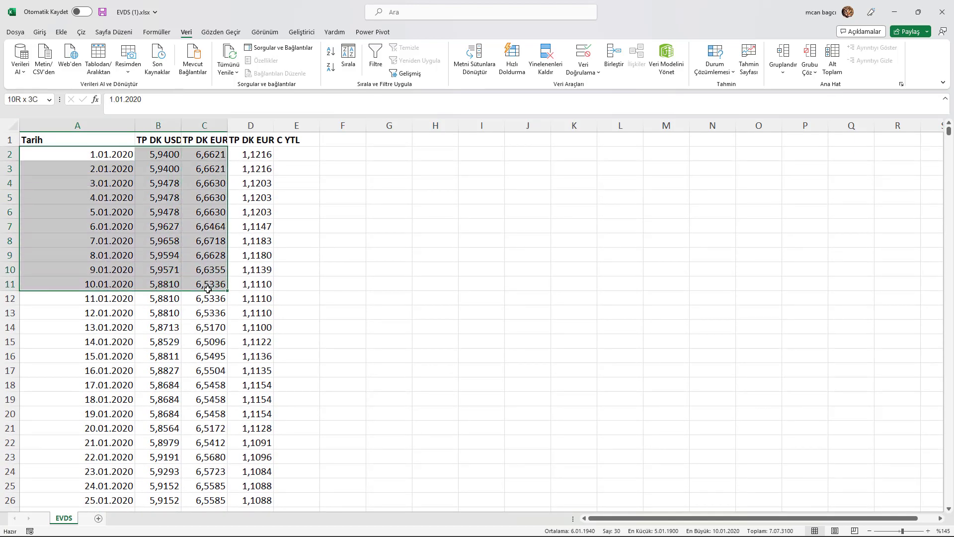
{"action": "left_click", "coordinate": [101, 206]}
{"action": "left_click", "coordinate": [169, 195]}
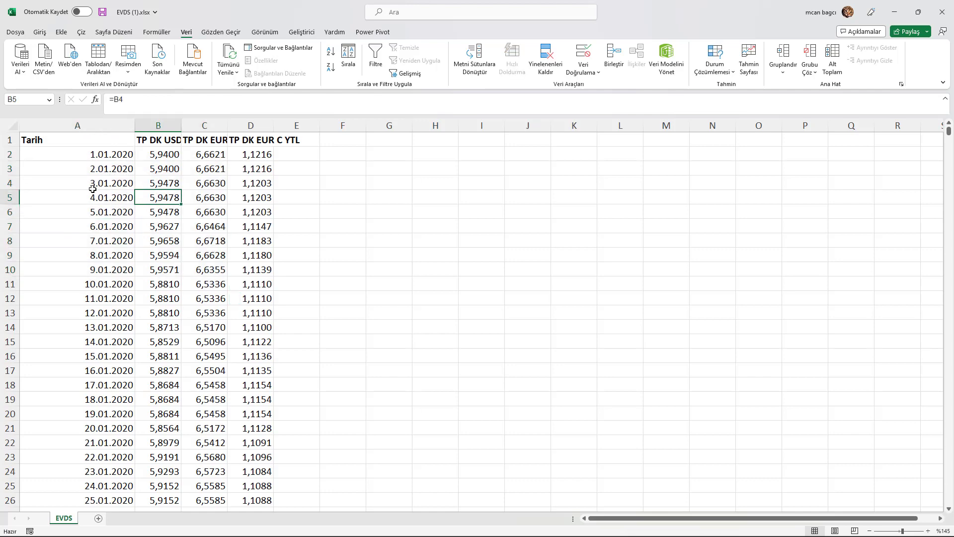
{"action": "key", "text": "alt+Tab"}
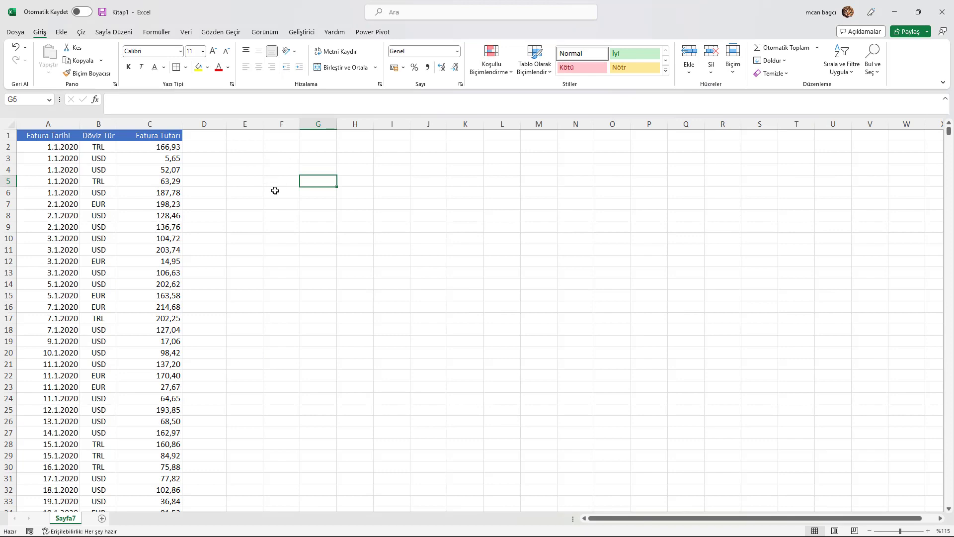
{"action": "key", "text": "ctrl+Tab"}
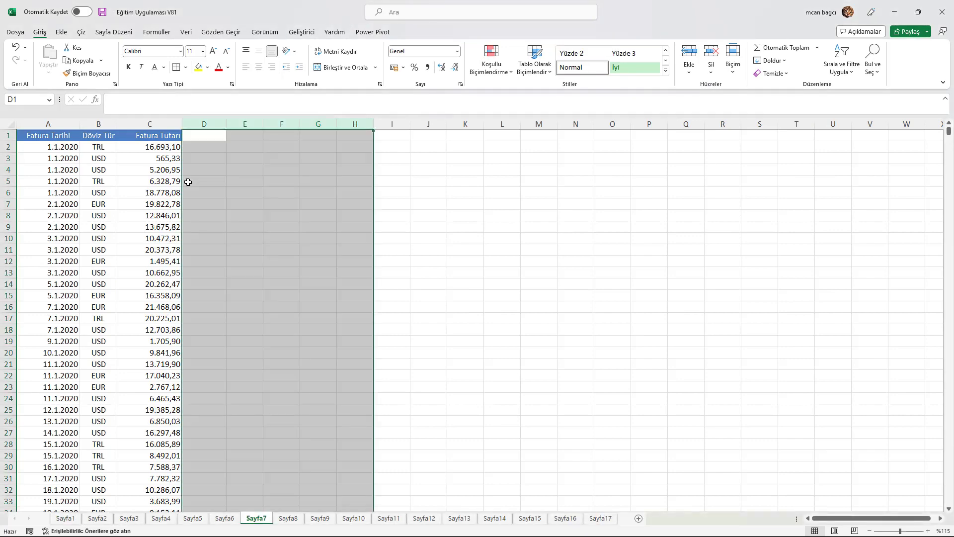
{"action": "key", "text": "ctrl+Tab"}
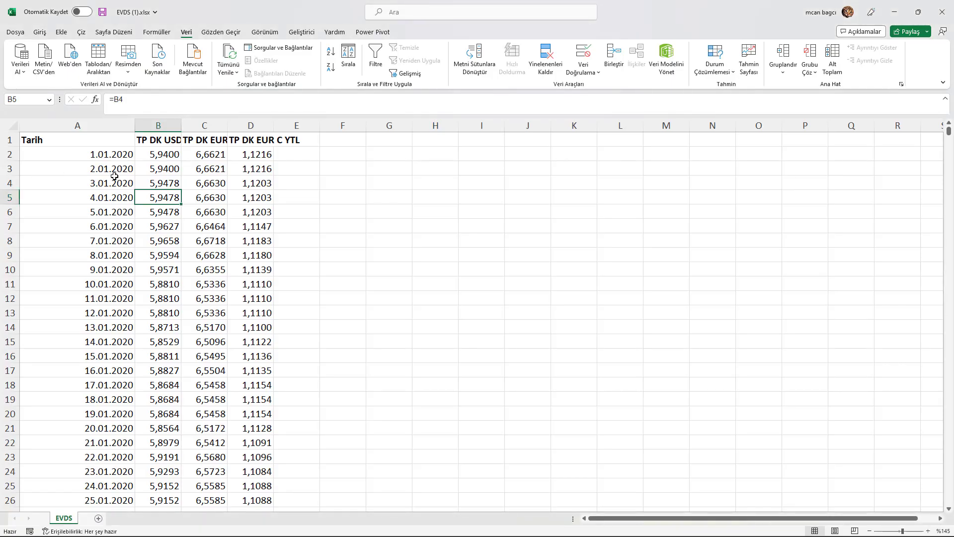
{"action": "left_click", "coordinate": [115, 177]}
{"action": "key", "text": "alt+Tab"}
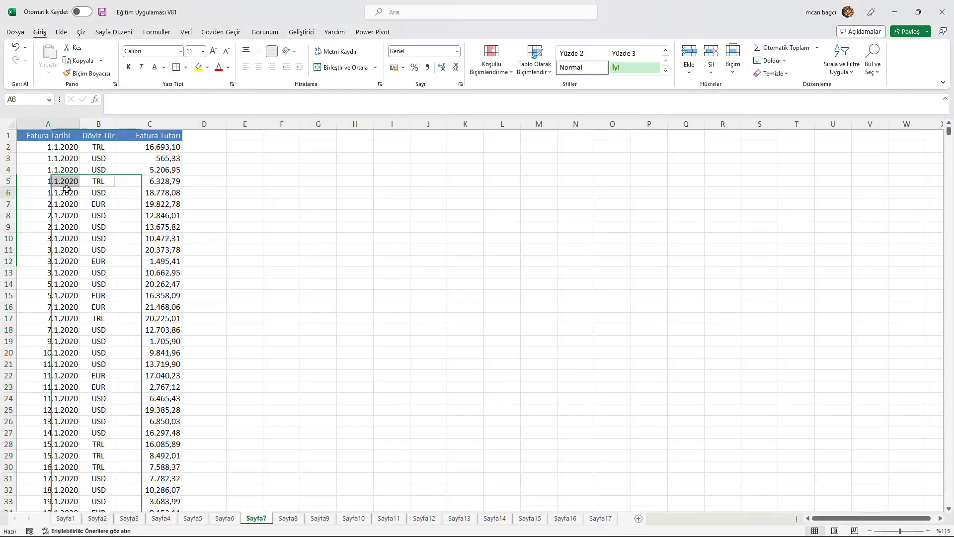
{"action": "left_click", "coordinate": [66, 188]}
{"action": "key", "text": "alt+Tab"}
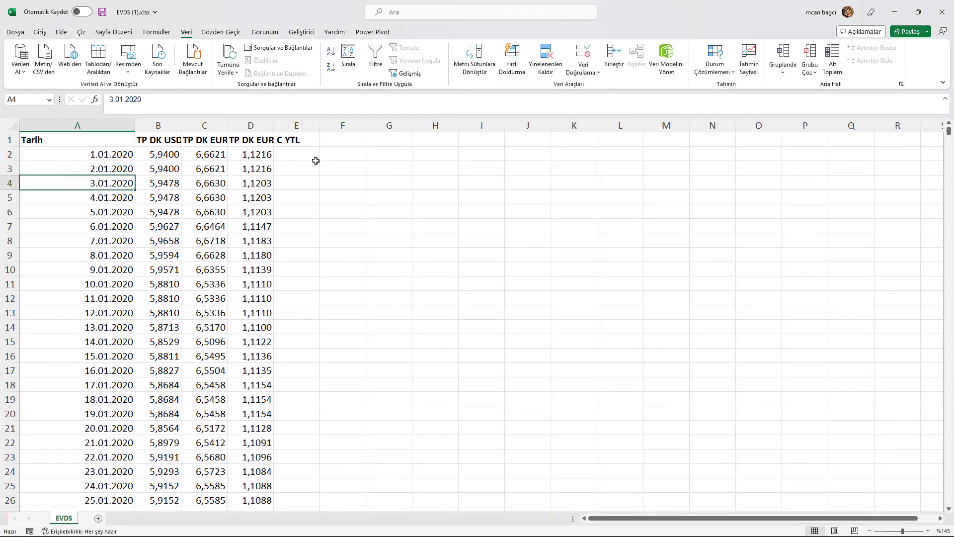
{"action": "key", "text": "alt+Tab"}
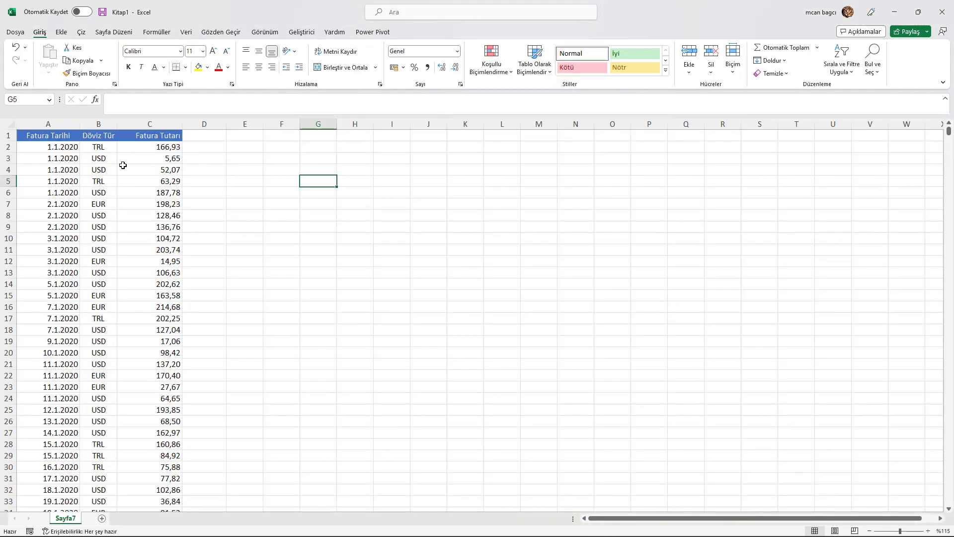
{"action": "left_click", "coordinate": [101, 150]}
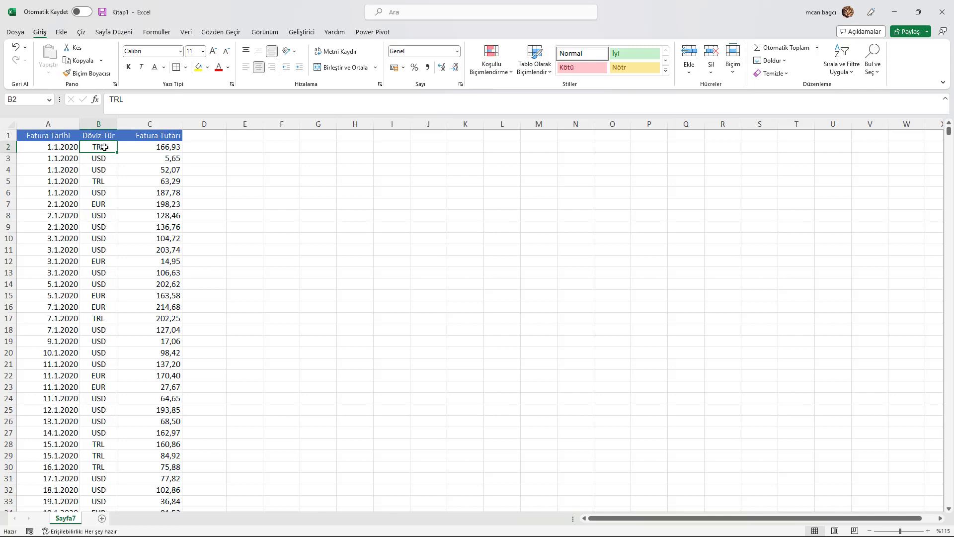
{"action": "left_click", "coordinate": [102, 159]}
{"action": "left_click", "coordinate": [103, 203]}
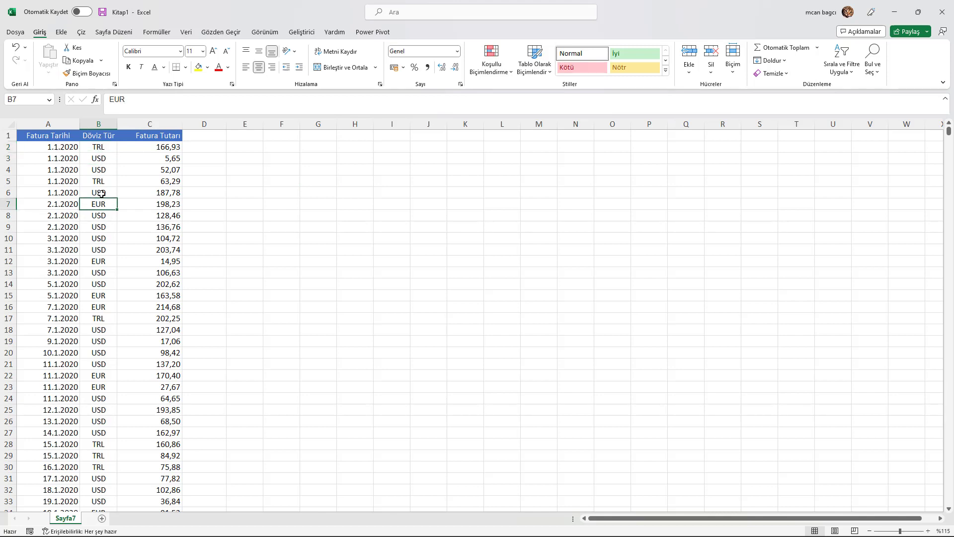
{"action": "left_click", "coordinate": [37, 173]}
{"action": "left_click_drag", "start_coordinate": [46, 152], "coordinate": [48, 224]}
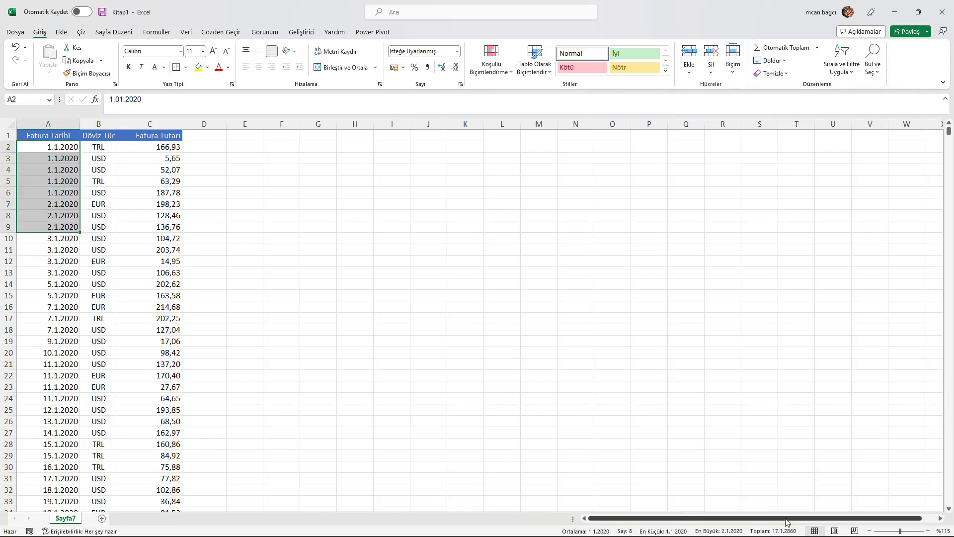
{"action": "left_click", "coordinate": [36, 180]}
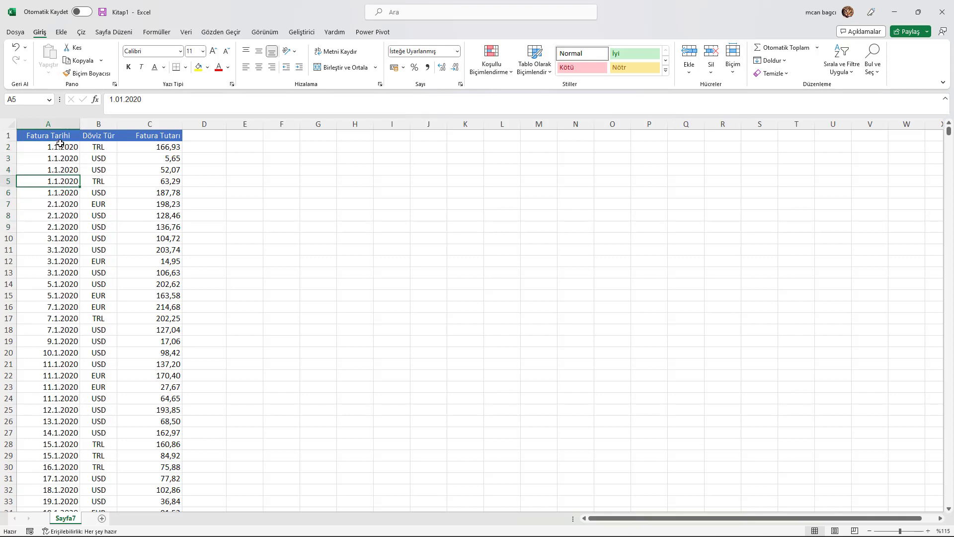
{"action": "left_click_drag", "start_coordinate": [98, 146], "coordinate": [101, 291]}
{"action": "left_click_drag", "start_coordinate": [70, 171], "coordinate": [75, 226]}
{"action": "left_click_drag", "start_coordinate": [98, 192], "coordinate": [104, 227]}
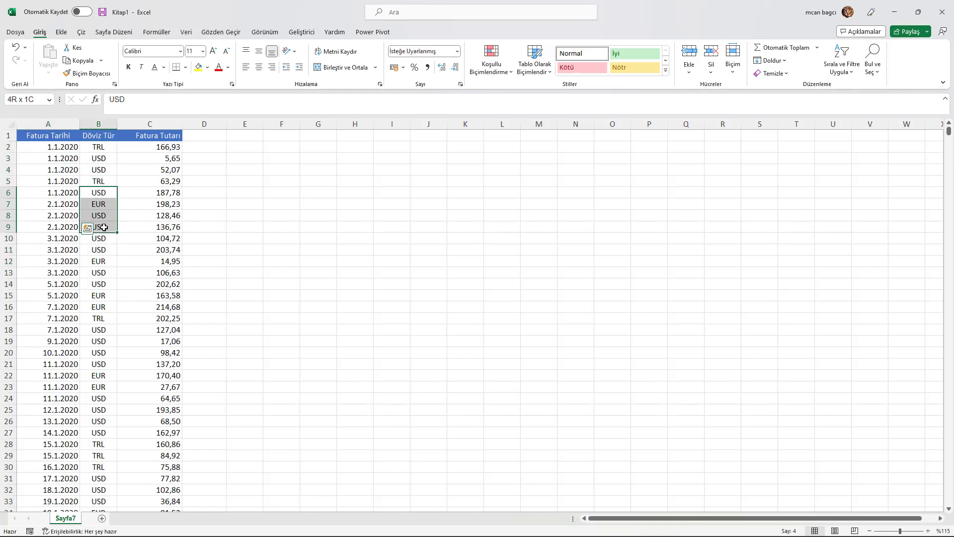
- Copy the Fatura Tutarı header into D1 as 'Fatura Tutarı TL' and widen column D
{"action": "left_click", "coordinate": [194, 147]}
{"action": "scroll", "coordinate": [244, 155], "scroll_direction": "up", "scroll_amount": 2}
{"action": "scroll", "coordinate": [245, 156], "scroll_direction": "up", "scroll_amount": 2}
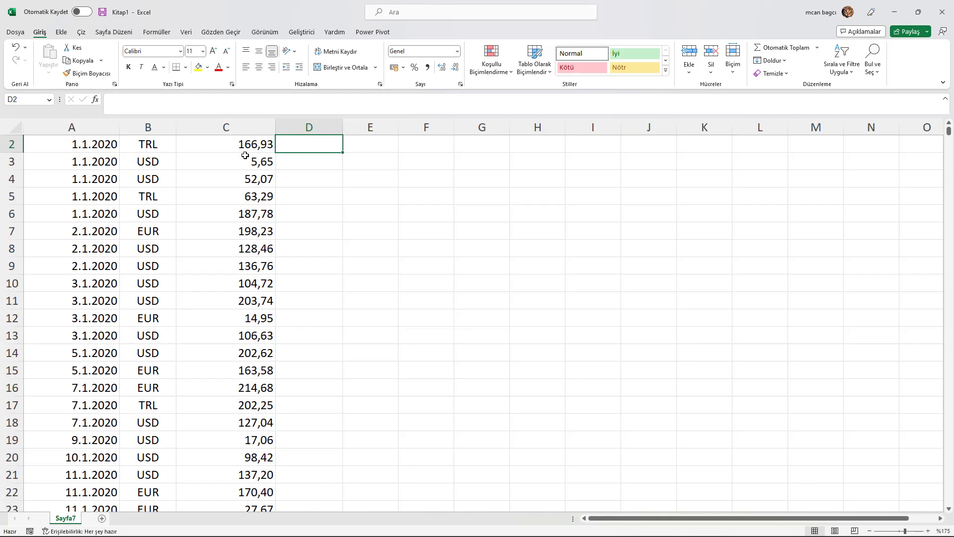
{"action": "scroll", "coordinate": [250, 151], "scroll_direction": "up", "scroll_amount": 1}
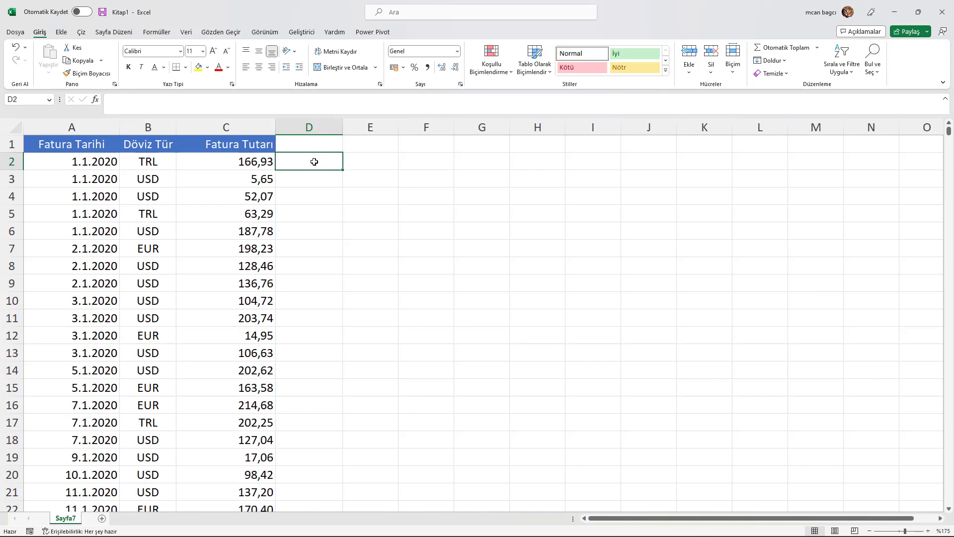
{"action": "left_click", "coordinate": [271, 147]}
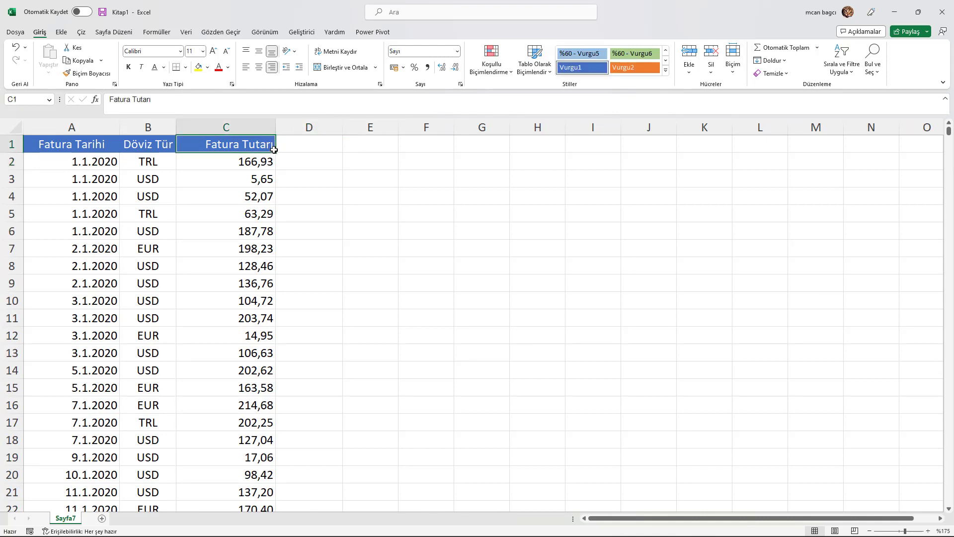
{"action": "left_click_drag", "start_coordinate": [277, 153], "coordinate": [318, 144]}
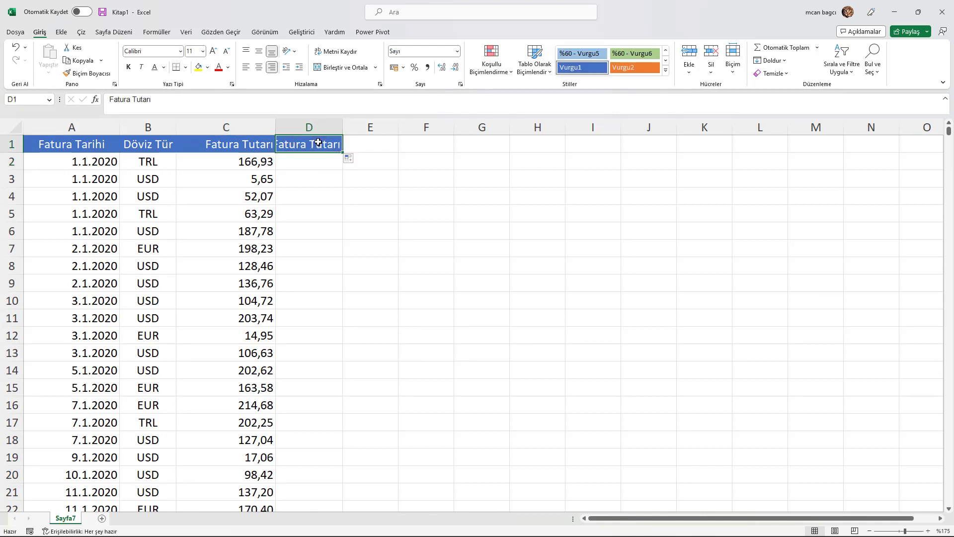
{"action": "type", "text": "Fatura"}
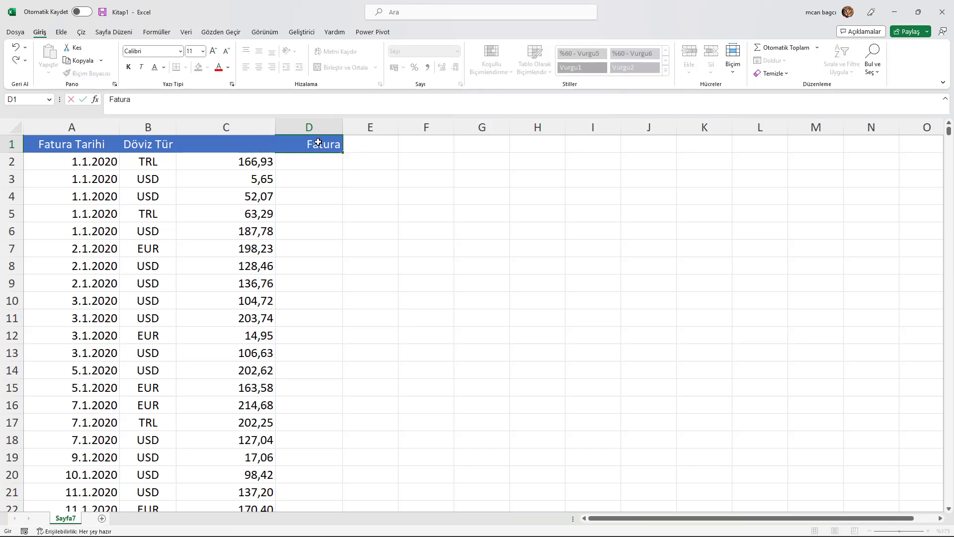
{"action": "type", "text": " Tutarı T"}
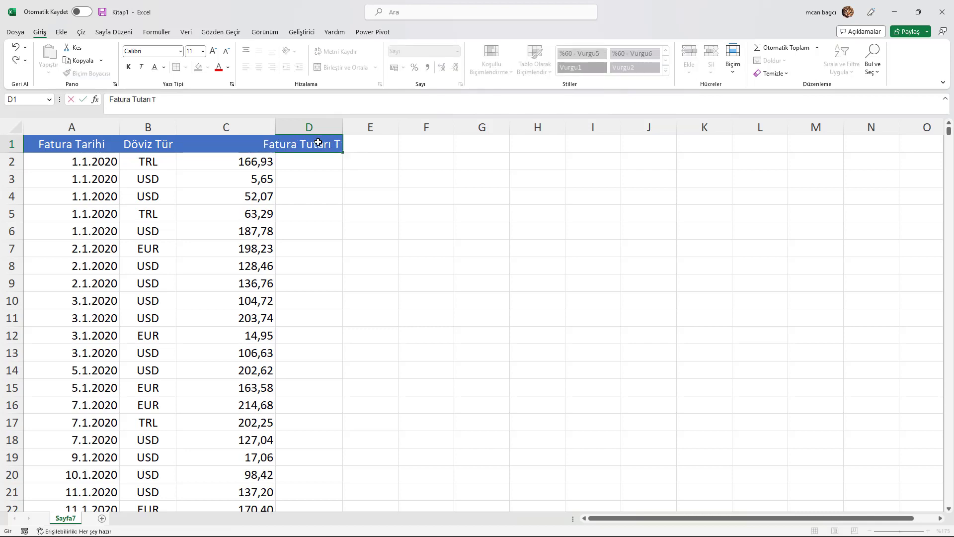
{"action": "type", "text": "L"}
{"action": "key", "text": "Return"}
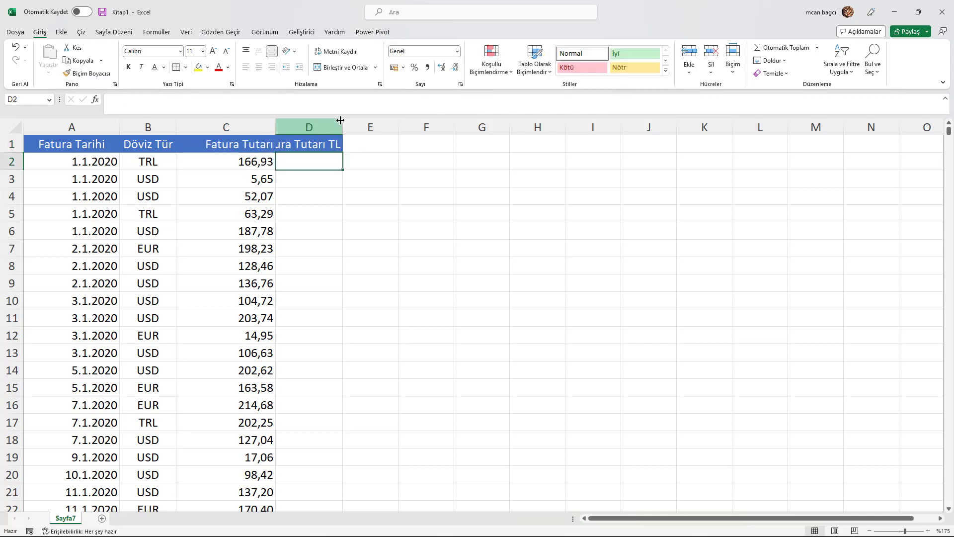
{"action": "left_click_drag", "start_coordinate": [343, 127], "coordinate": [371, 127]}
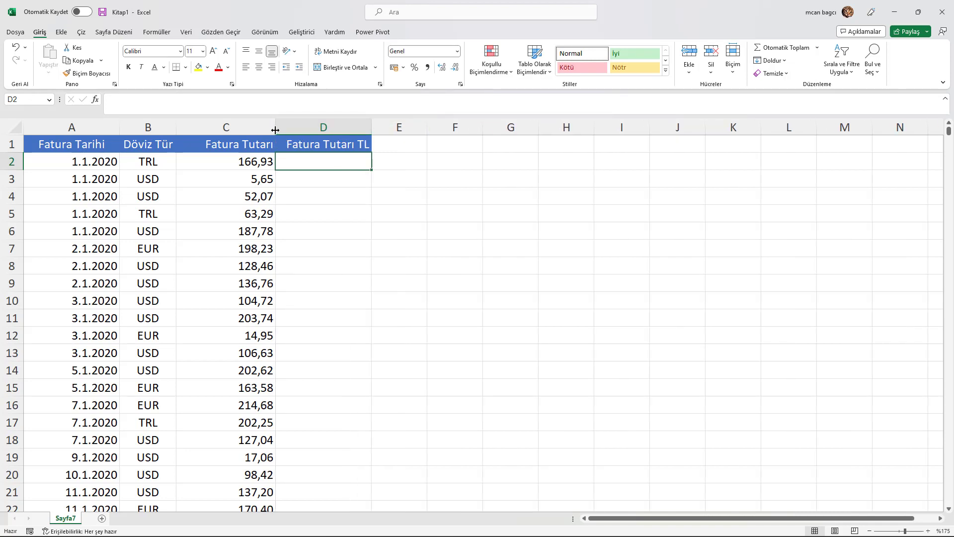
{"action": "left_click_drag", "start_coordinate": [277, 131], "coordinate": [277, 128]}
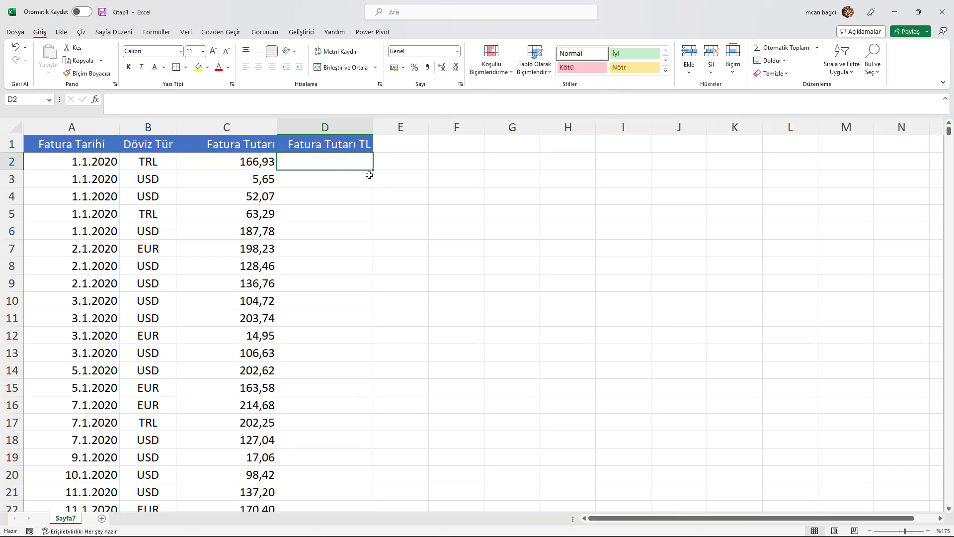
- Review the invoice dates and currency codes, then select cell D2
{"action": "left_click_drag", "start_coordinate": [100, 162], "coordinate": [99, 214]}
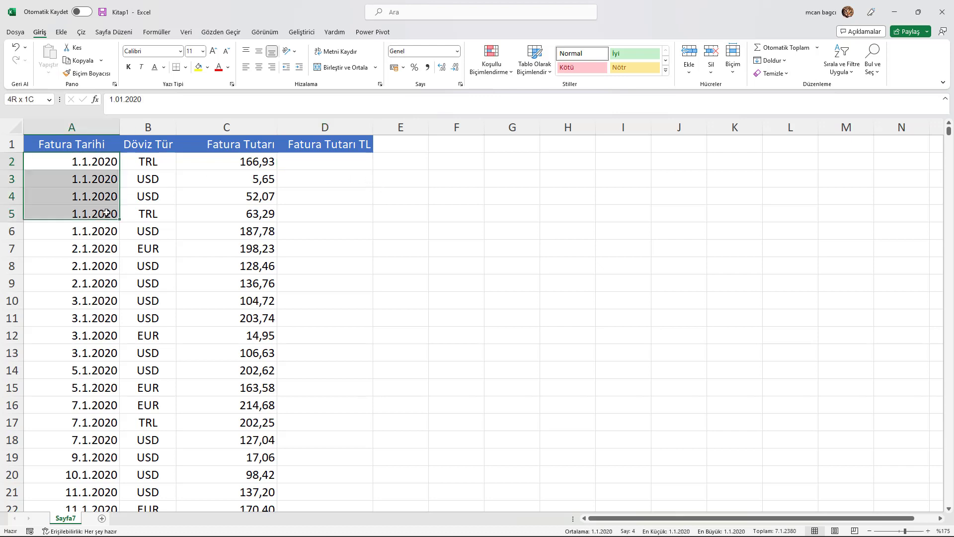
{"action": "left_click", "coordinate": [140, 179]}
{"action": "left_click", "coordinate": [148, 213]}
{"action": "left_click", "coordinate": [148, 265]}
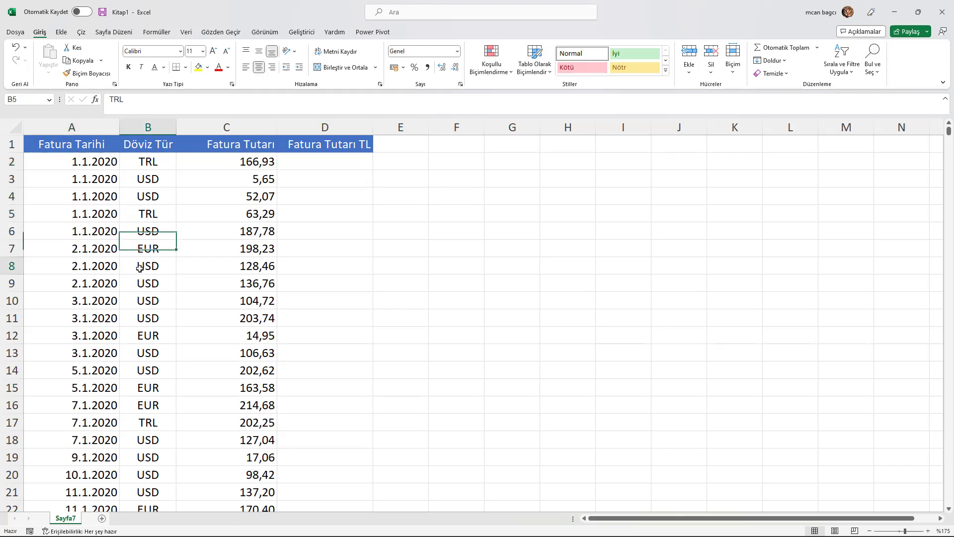
{"action": "left_click", "coordinate": [145, 181]}
{"action": "left_click", "coordinate": [317, 157]}
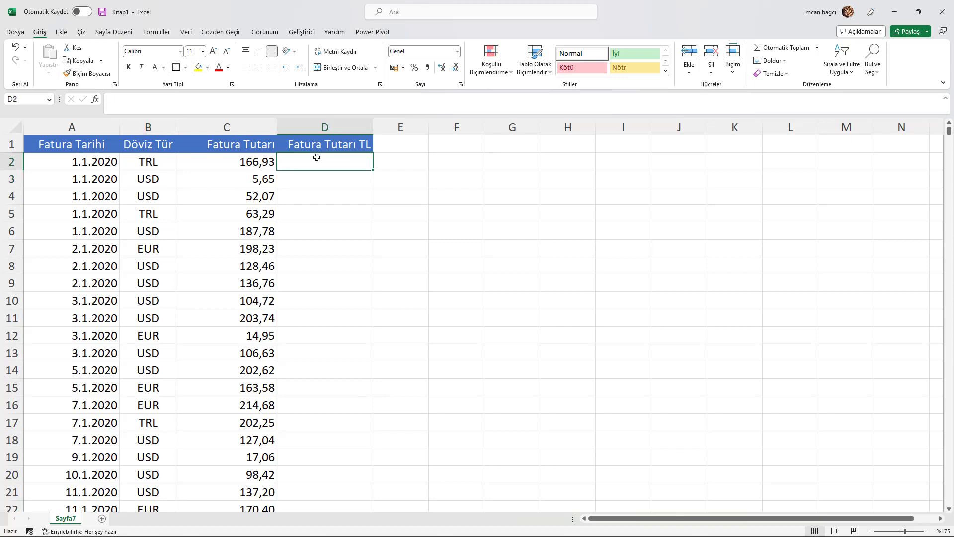
- In D2 enter =EĞER(B2="TRL";C2*1; to keep TRL amounts unchanged
{"action": "type", "text": "=Eer"}
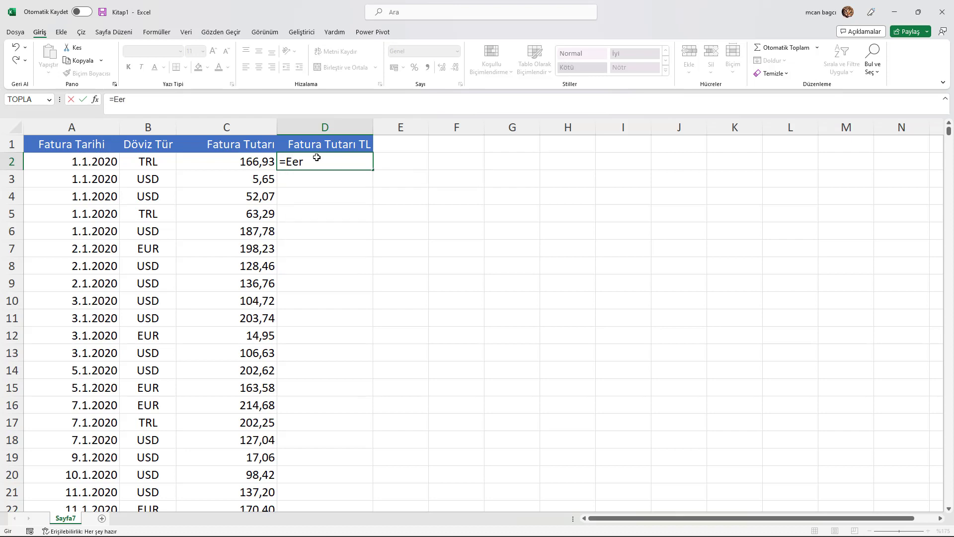
{"action": "key", "text": "BackSpace"}
{"action": "key", "text": "BackSpace"}
{"action": "type", "text": "ğer"}
{"action": "key", "text": "Tab"}
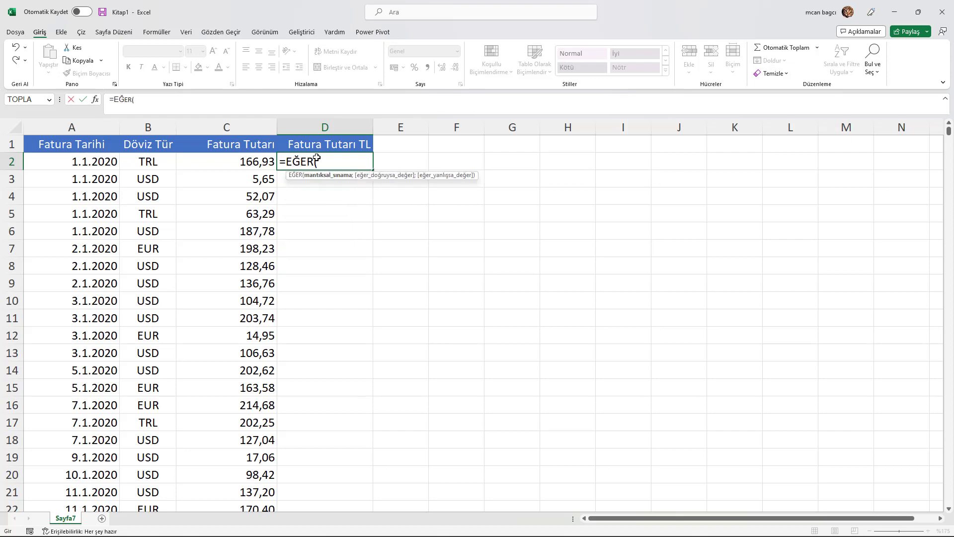
{"action": "left_click", "coordinate": [158, 161]}
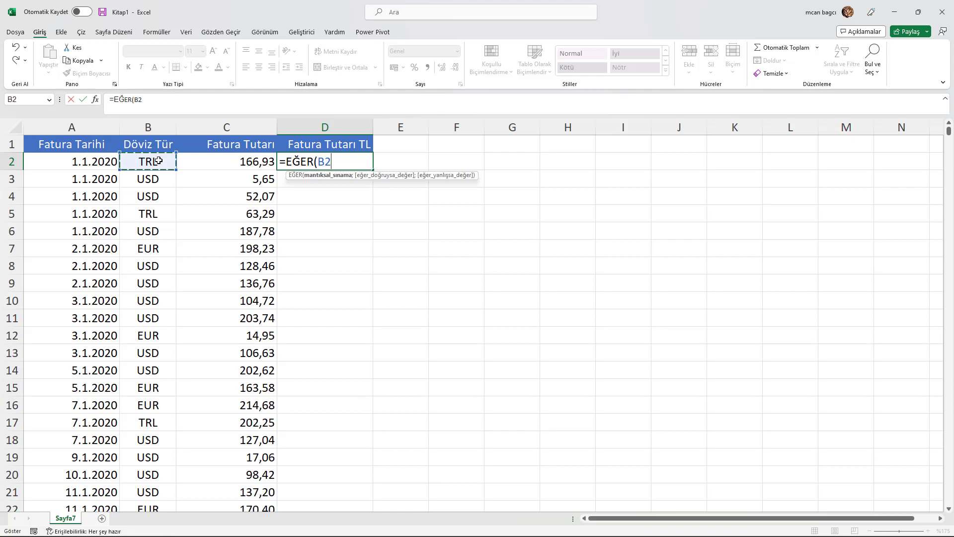
{"action": "type", "text": "=\""}
{"action": "type", "text": "TRL\""}
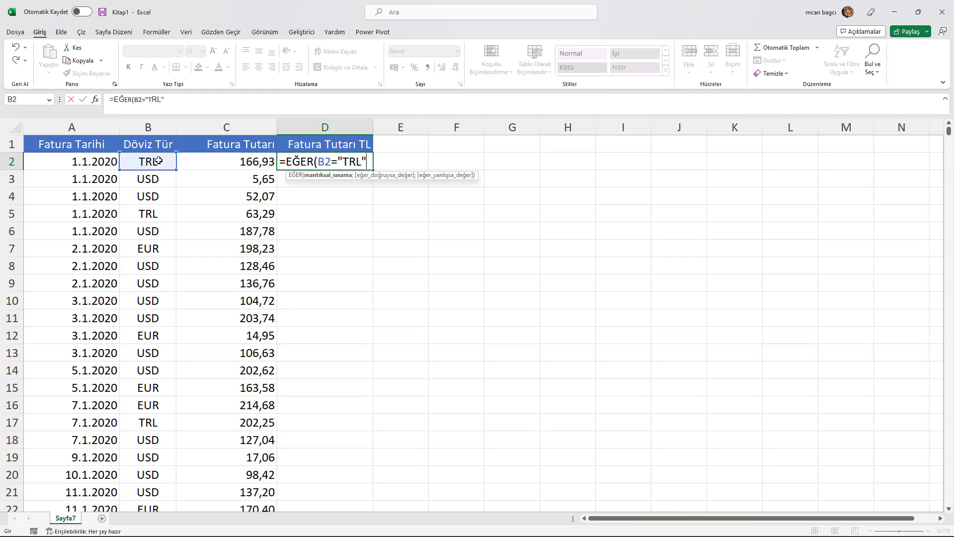
{"action": "type", "text": ";"}
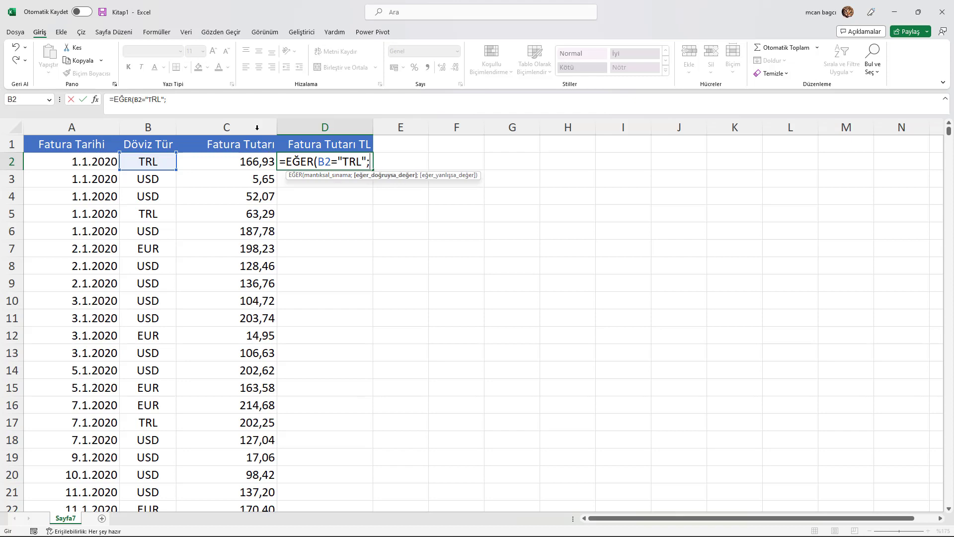
{"action": "left_click", "coordinate": [259, 160]}
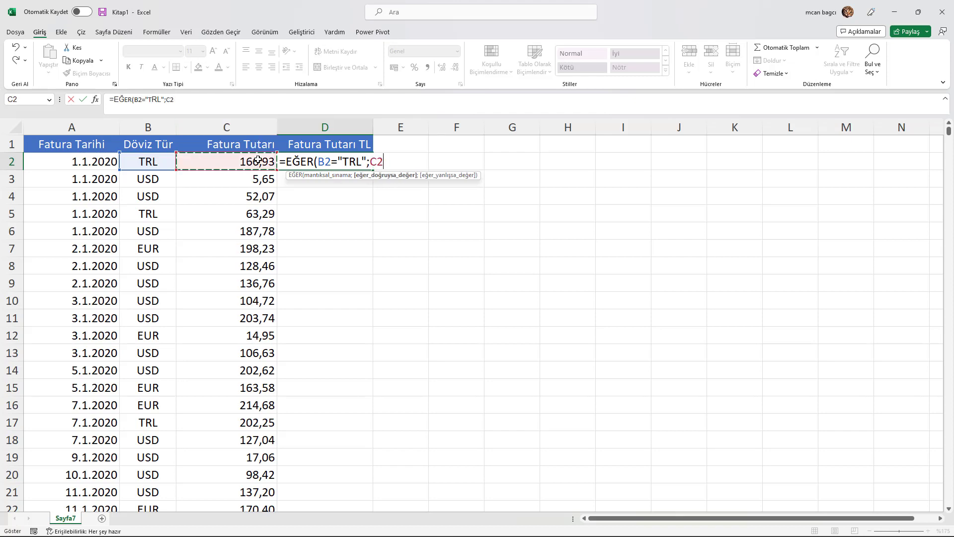
{"action": "type", "text": "*1"}
{"action": "type", "text": ";"}
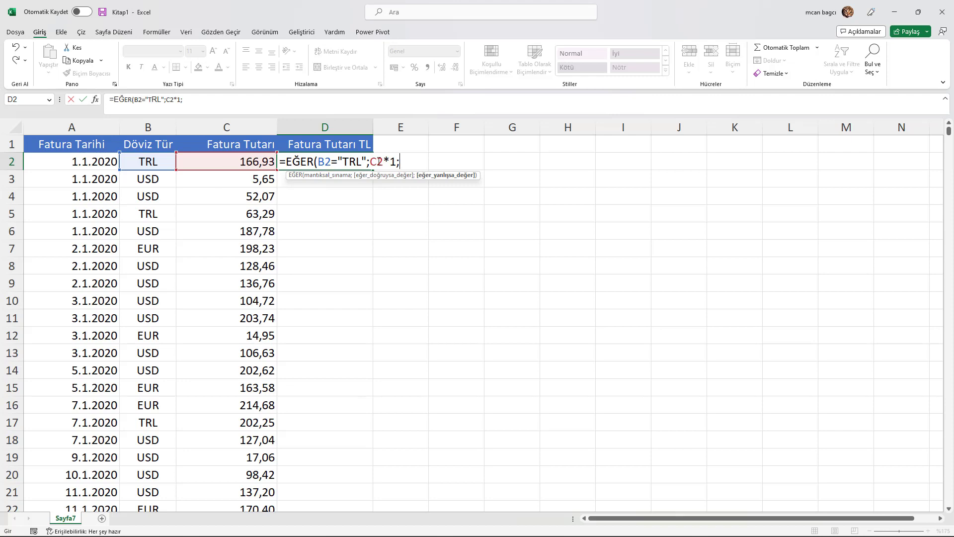
- Continue with the nested EĞER(B2="USD";DÜŞEYARA(A2; lookup keyed on the invoice date
{"action": "type", "text": "Eğer"}
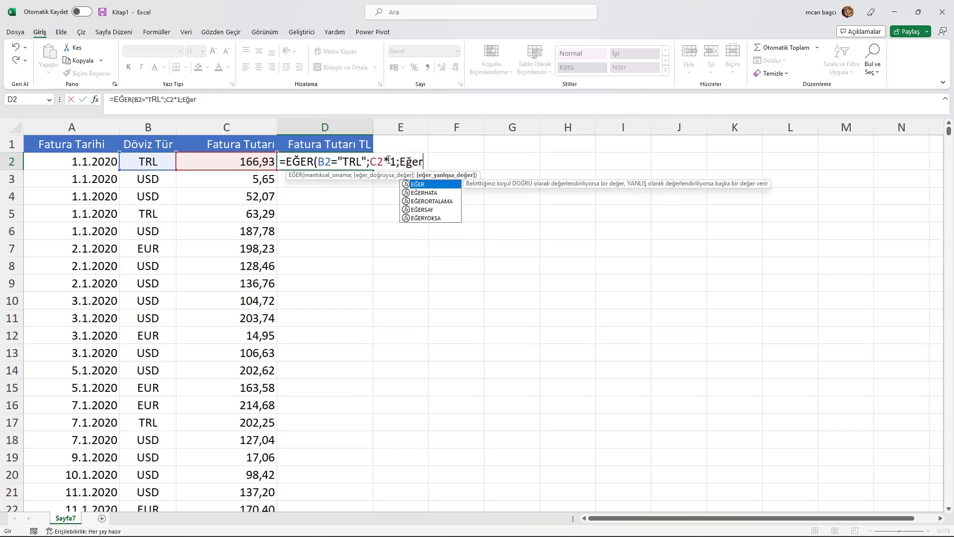
{"action": "type", "text": "("}
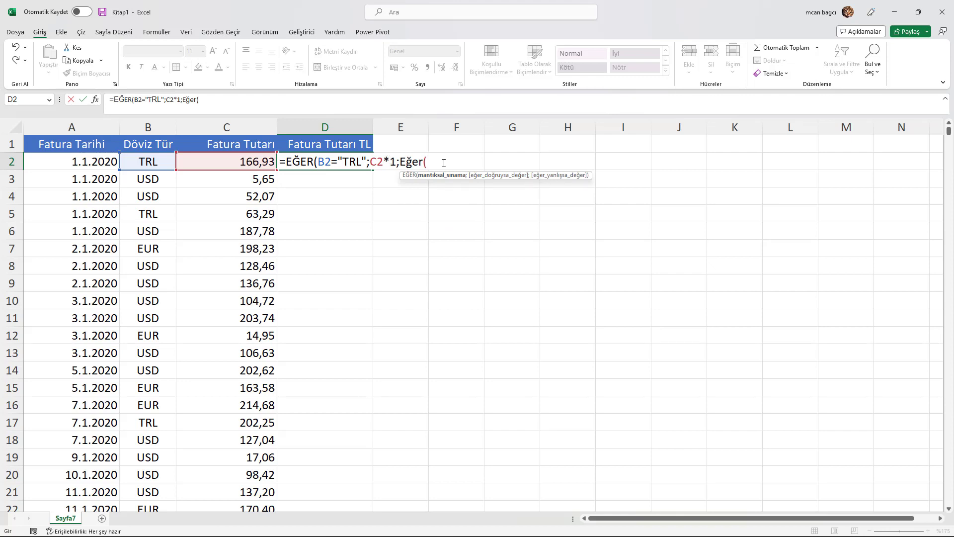
{"action": "left_click", "coordinate": [150, 162]}
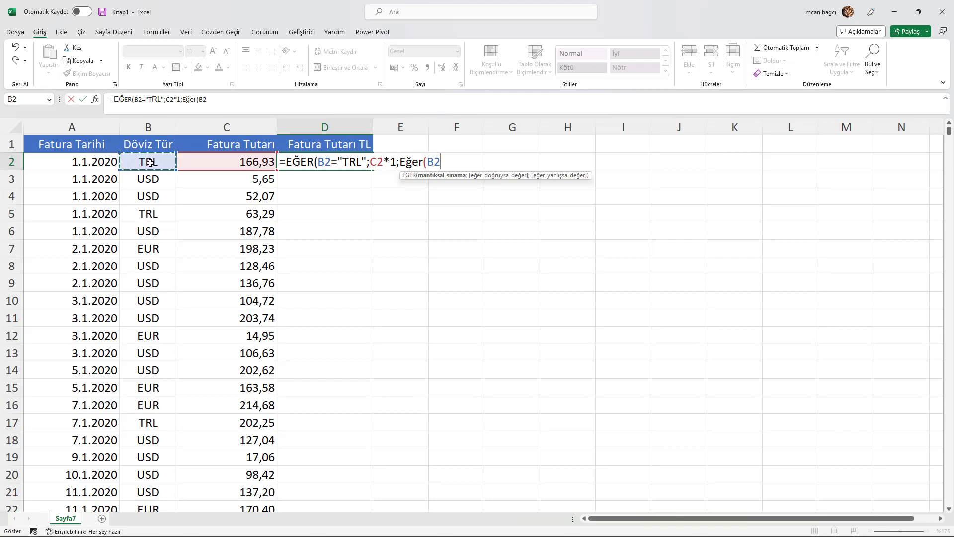
{"action": "type", "text": "="}
{"action": "type", "text": "USD"}
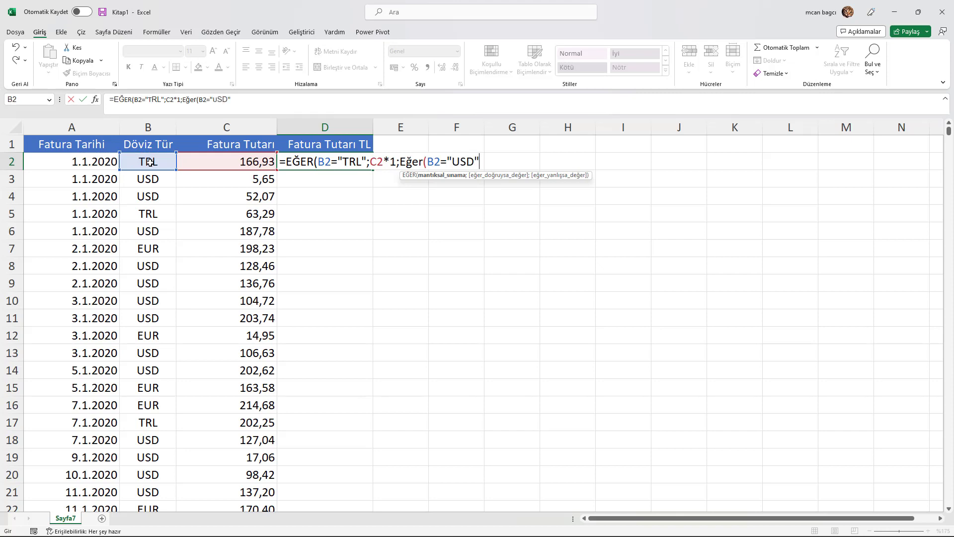
{"action": "type", "text": ";"}
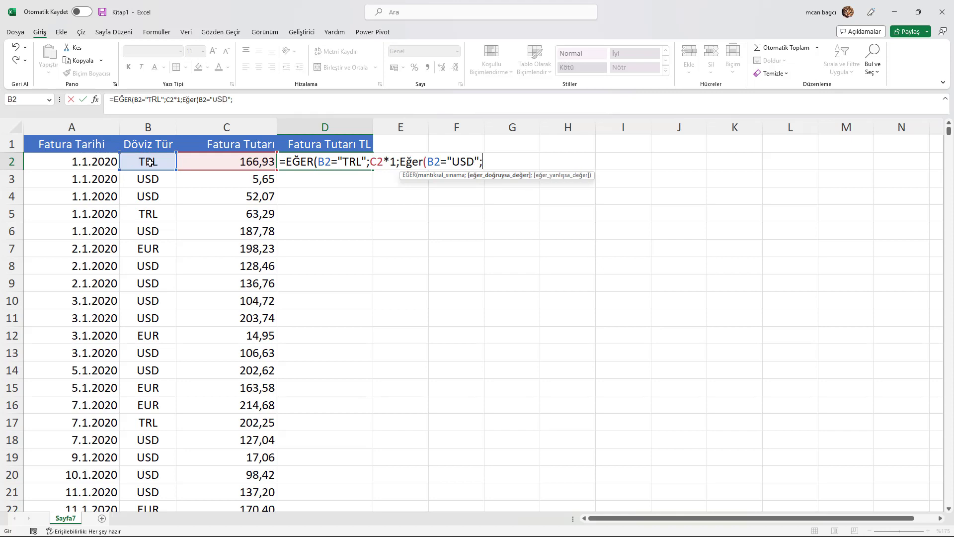
{"action": "type", "text": "düş"}
{"action": "key", "text": "Tab"}
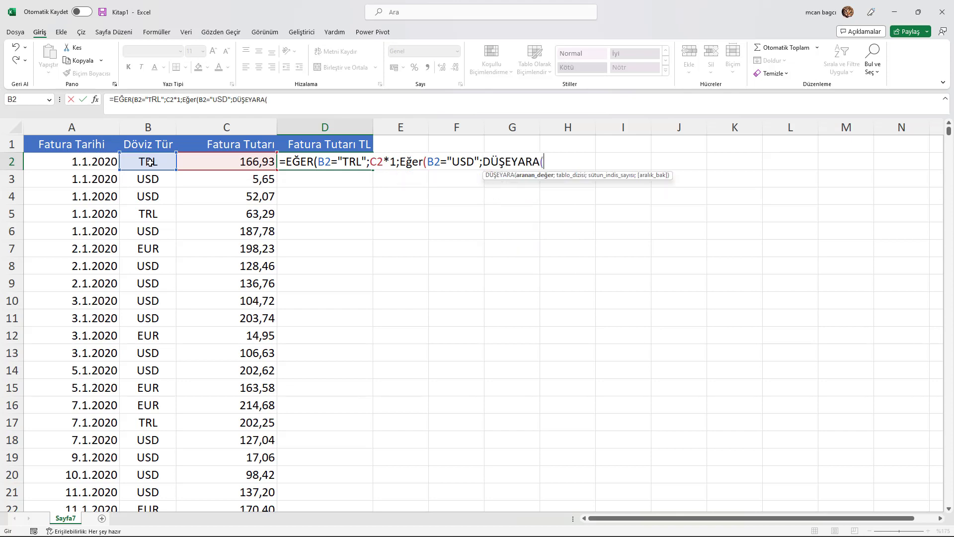
{"action": "left_click", "coordinate": [112, 161]}
{"action": "type", "text": ";"}
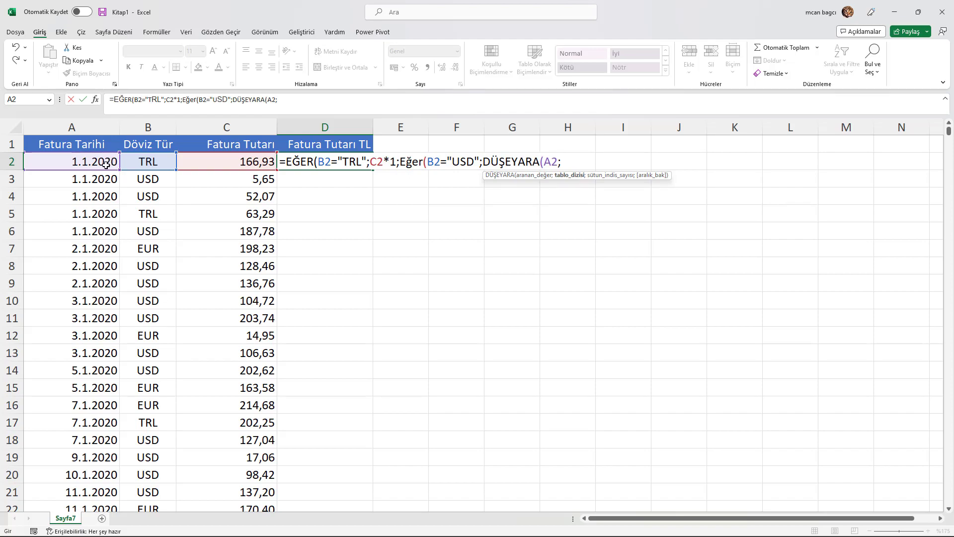
{"action": "key", "text": "ctrl+Tab"}
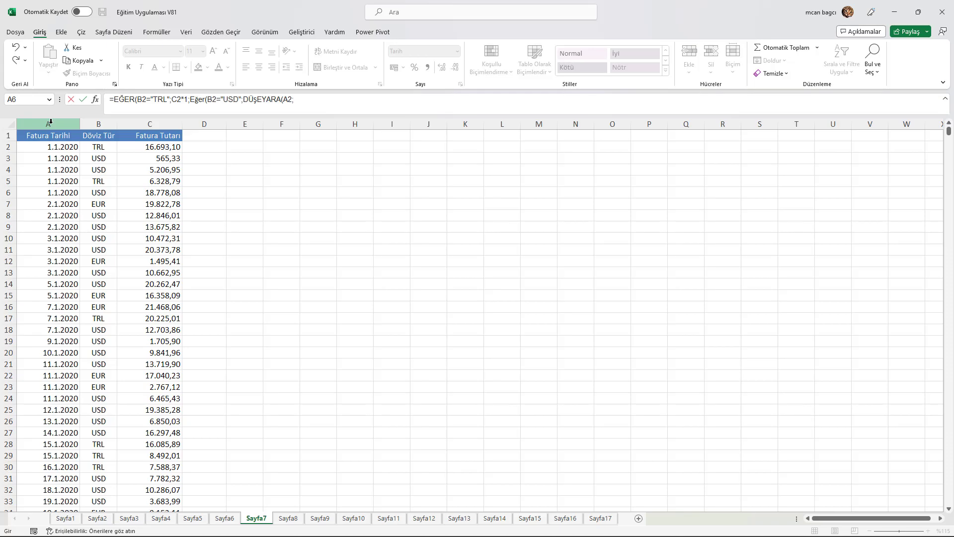
- Complete the USD lookup as DÜŞEYARA(A2;'[EVDS (1).xlsx]EVDS'!$A:$D;2;0) and return to D2 in Kitap1
{"action": "key", "text": "ctrl+Tab"}
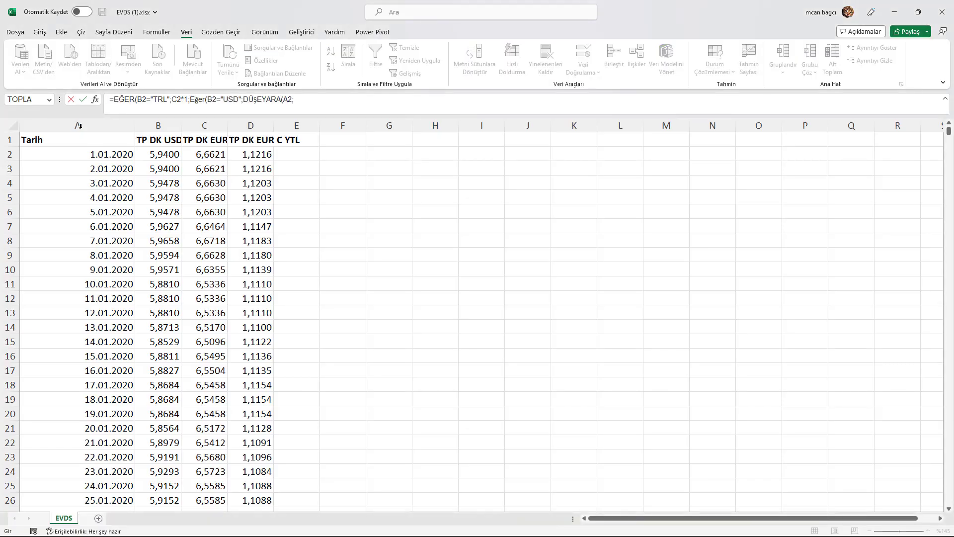
{"action": "left_click", "coordinate": [79, 125]}
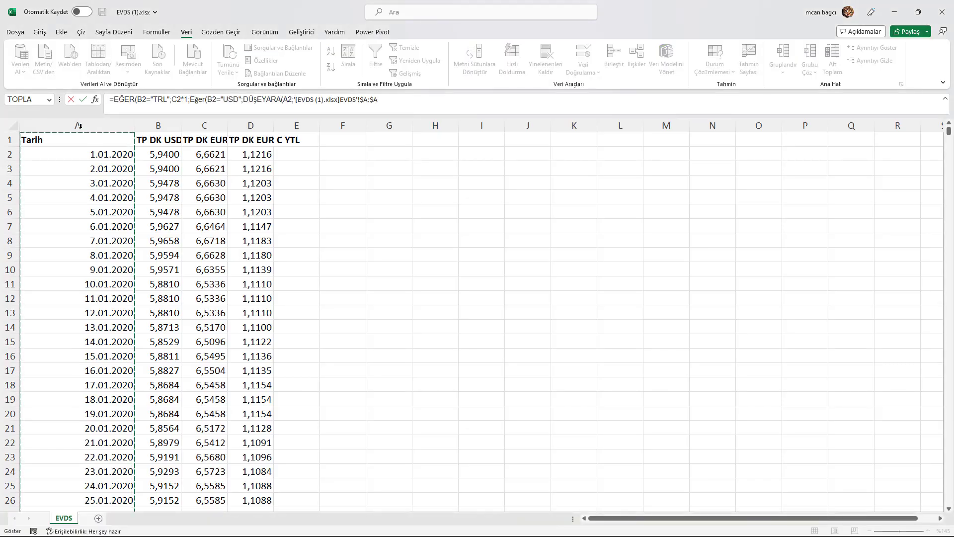
{"action": "mouse_move", "coordinate": [140, 129]}
{"action": "left_mouse_down"}
{"action": "mouse_move", "coordinate": [275, 130]}
{"action": "mouse_move", "coordinate": [264, 128]}
{"action": "left_mouse_up"}
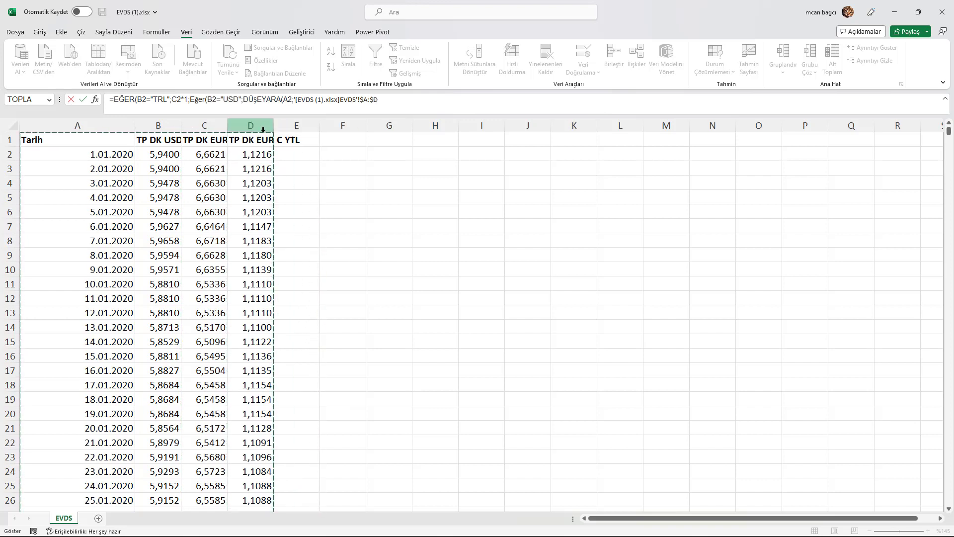
{"action": "left_click", "coordinate": [414, 103]}
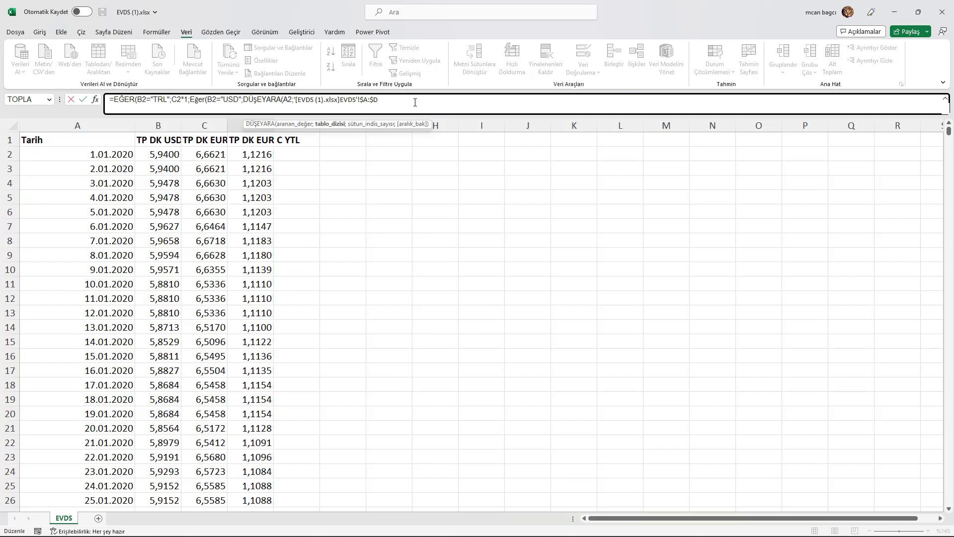
{"action": "type", "text": ";"}
{"action": "type", "text": "2"}
{"action": "type", "text": ";0"}
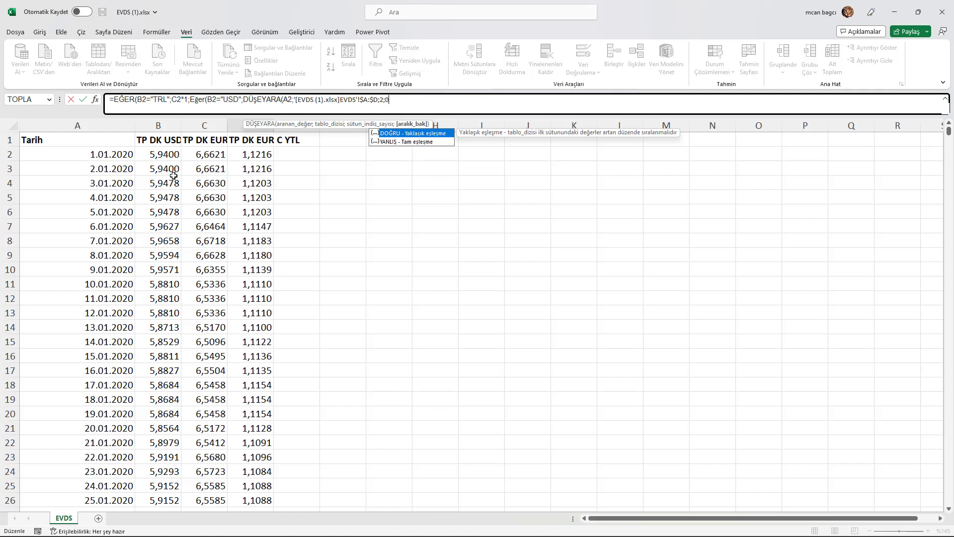
{"action": "type", "text": ")"}
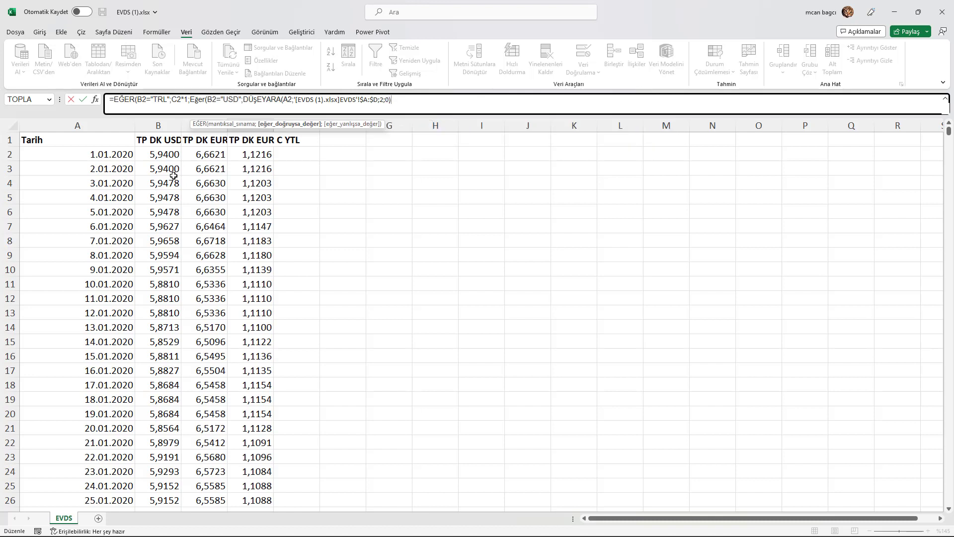
{"action": "type", "text": ";"}
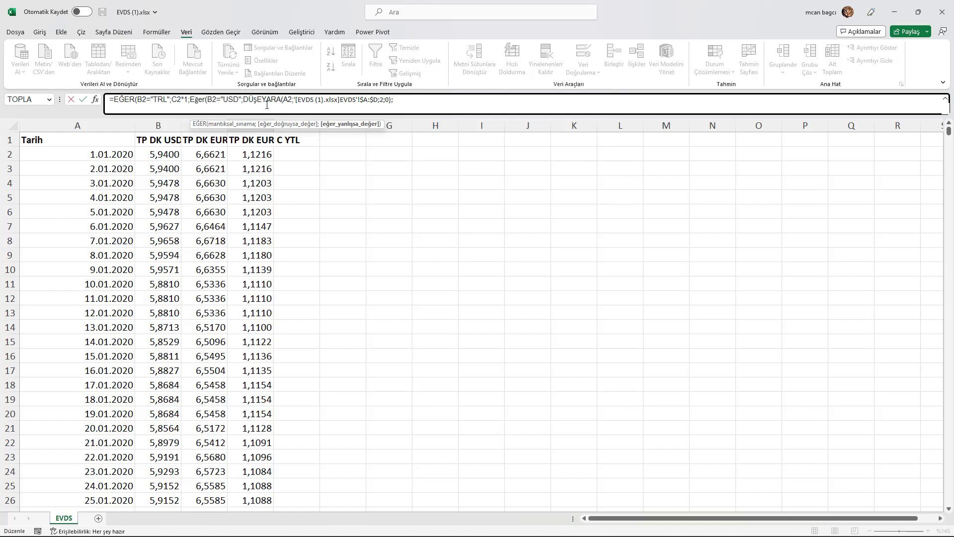
{"action": "key", "text": "ctrl+Tab"}
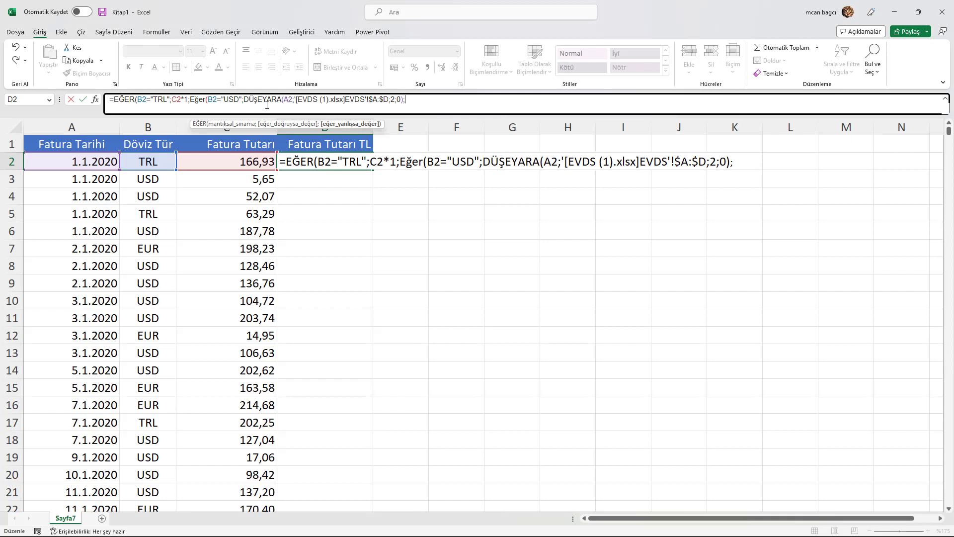
{"action": "left_click", "coordinate": [740, 163]}
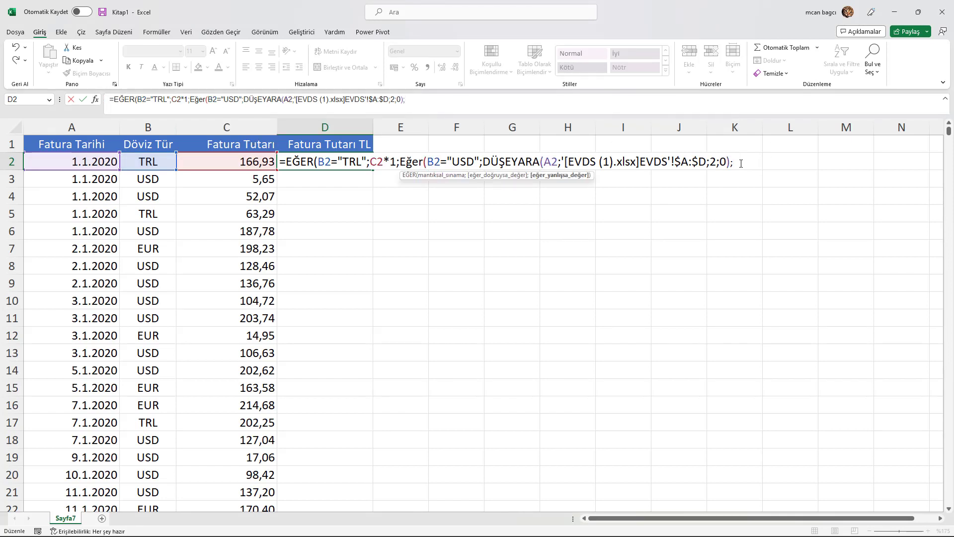
- Add an EĞER(B2="EUR";DÜŞEYARA(A2; branch to the D2 formula, with the EVDS workbook showing
{"action": "type", "text": "Eğer"}
{"action": "key", "text": "Tab"}
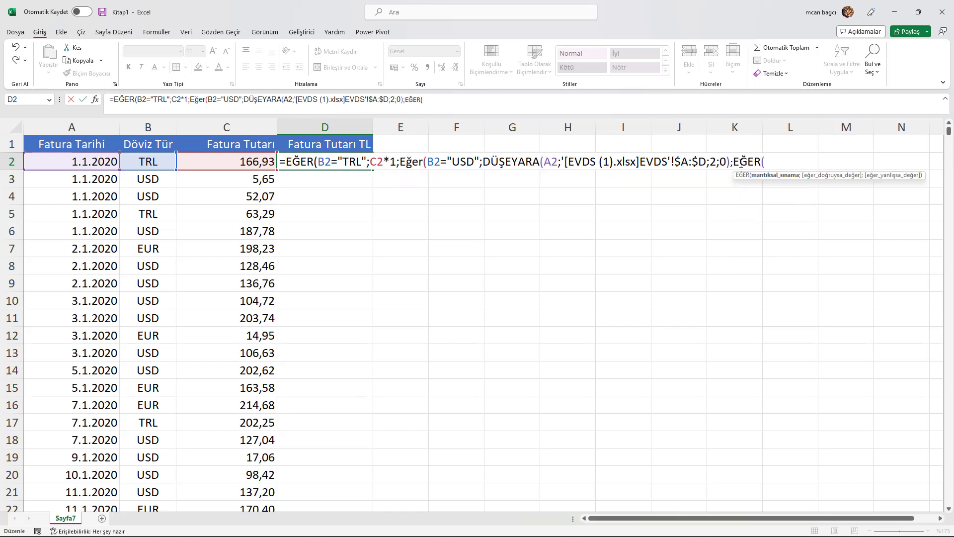
{"action": "left_click", "coordinate": [147, 160]}
{"action": "type", "text": "="}
{"action": "type", "text": "\"EU"}
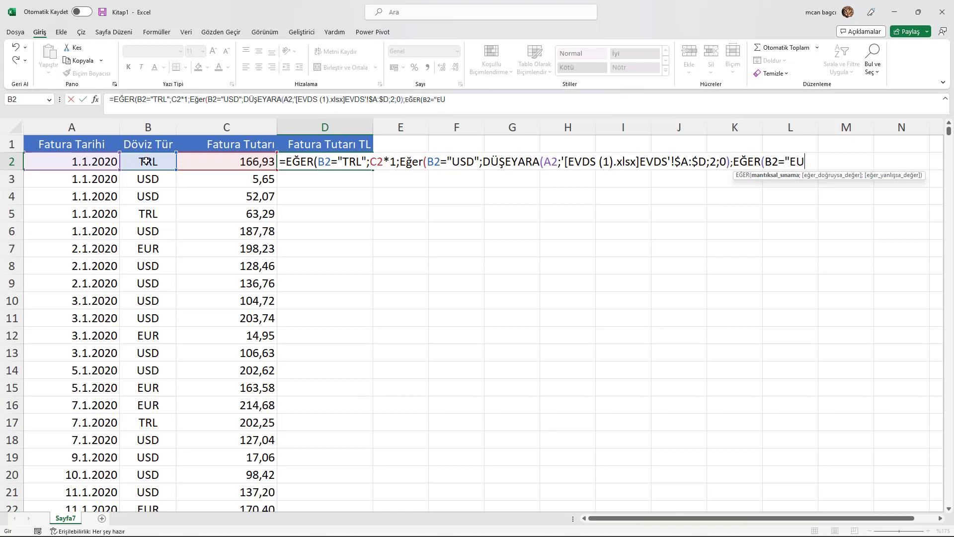
{"action": "type", "text": "R\";"}
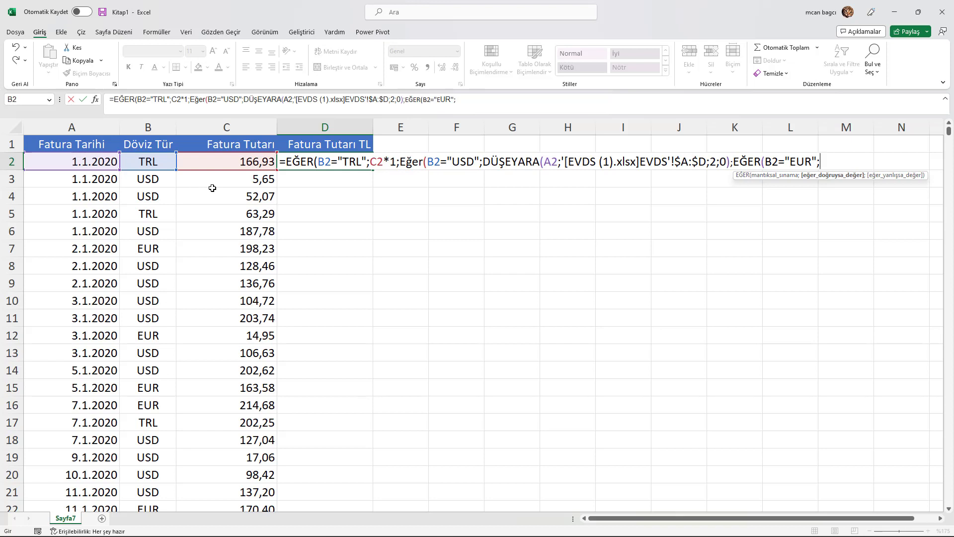
{"action": "type", "text": "düşe"}
{"action": "key", "text": "Tab"}
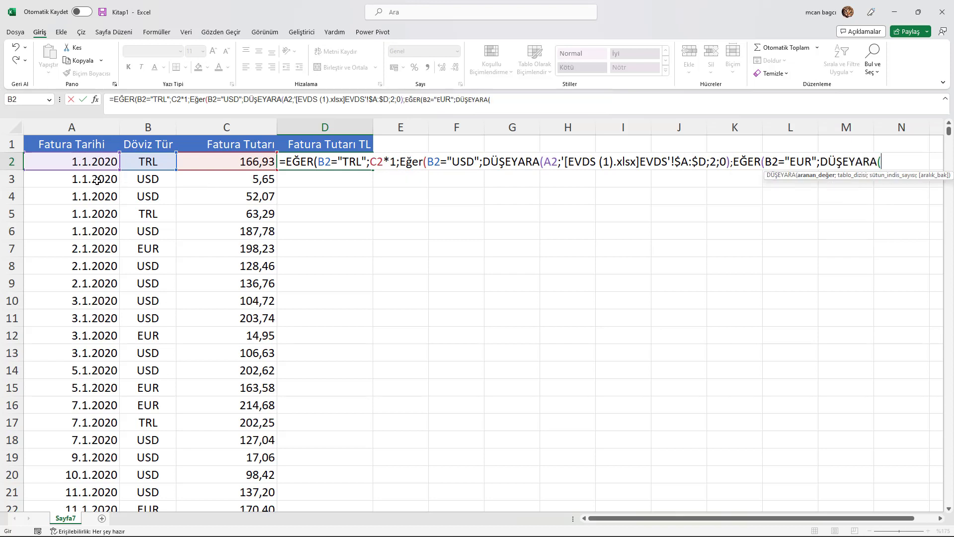
{"action": "left_click", "coordinate": [86, 162]}
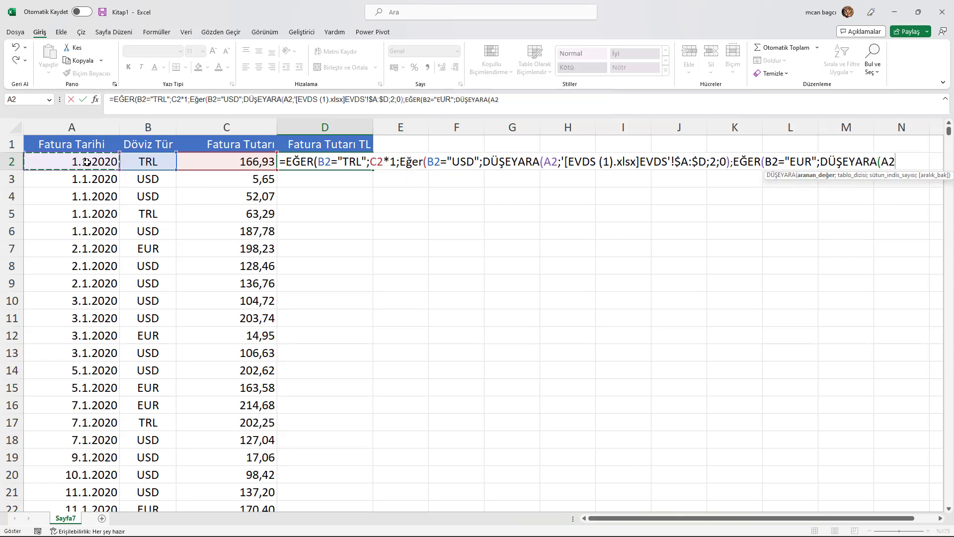
{"action": "type", "text": ";"}
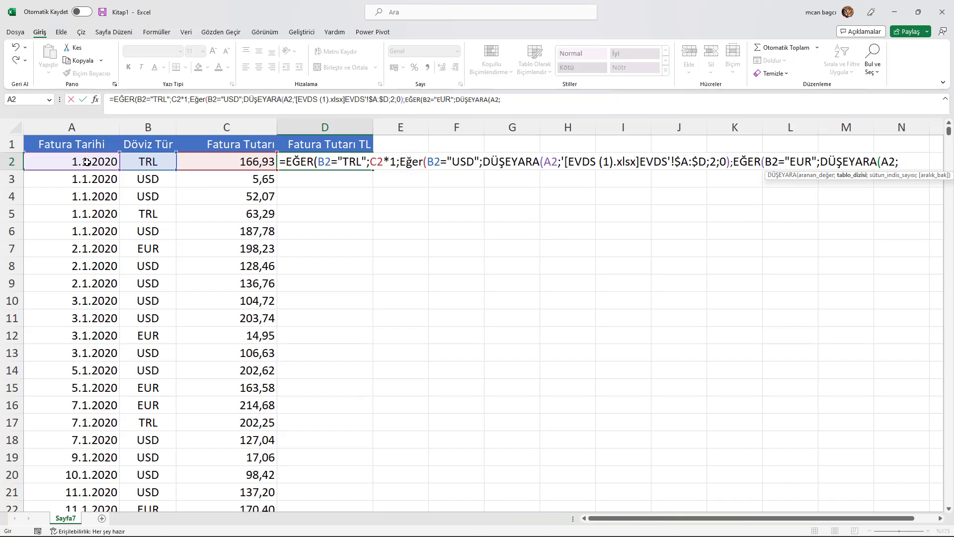
{"action": "key", "text": "ctrl+Tab"}
{"action": "key", "text": "ctrl+Tab"}
{"action": "key", "text": "ctrl+Tab"}
{"action": "key", "text": "ctrl+shift+Tab"}
{"action": "key", "text": "ctrl+Tab"}
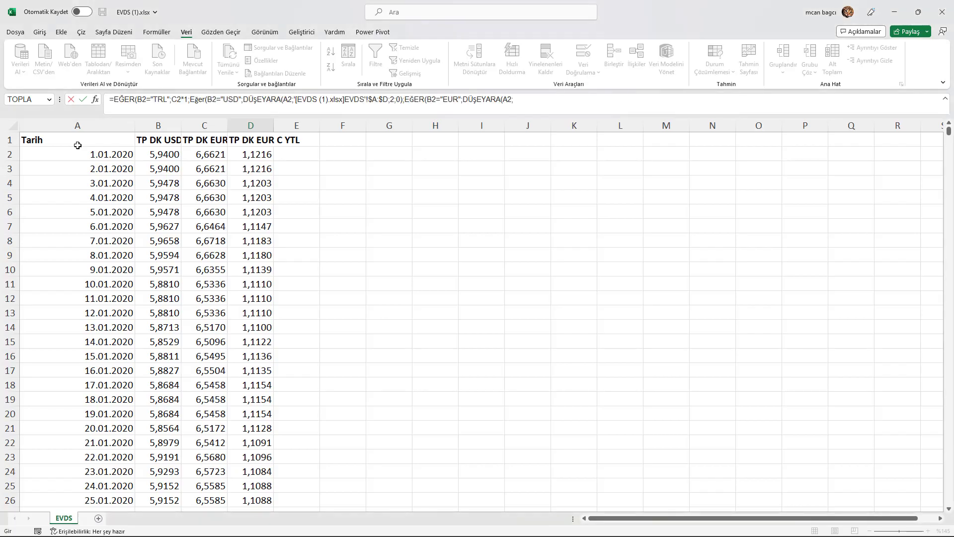
- Finish the EUR lookup using EVDS columns $A:$C, column index 3 and exact match 0, then return to Kitap1
{"action": "left_click", "coordinate": [80, 124]}
{"action": "left_click_drag", "start_coordinate": [81, 124], "coordinate": [193, 126]}
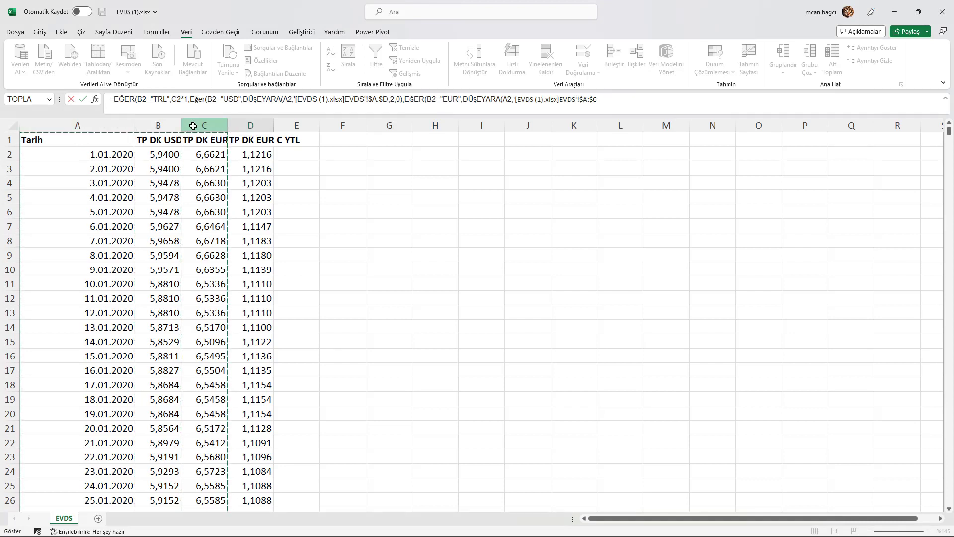
{"action": "type", "text": ";"}
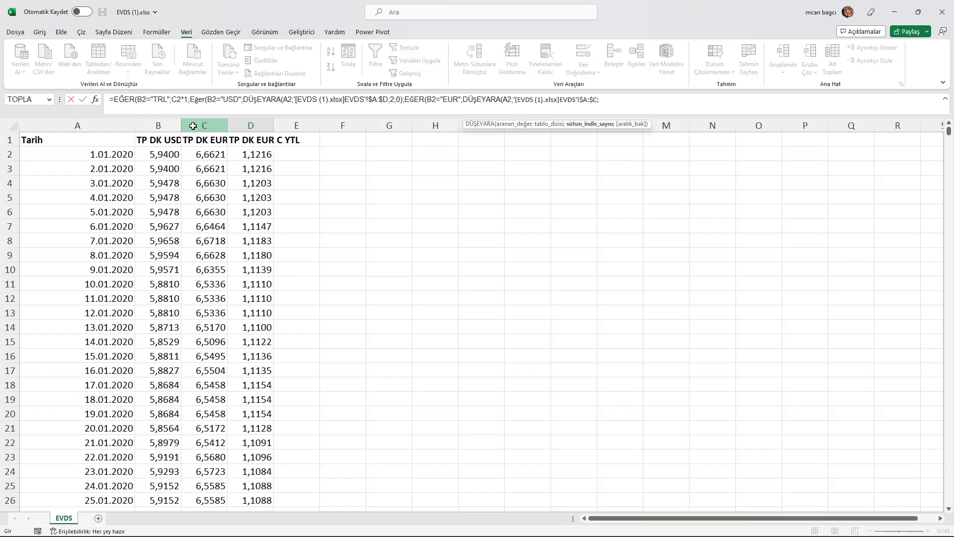
{"action": "type", "text": "3;0"}
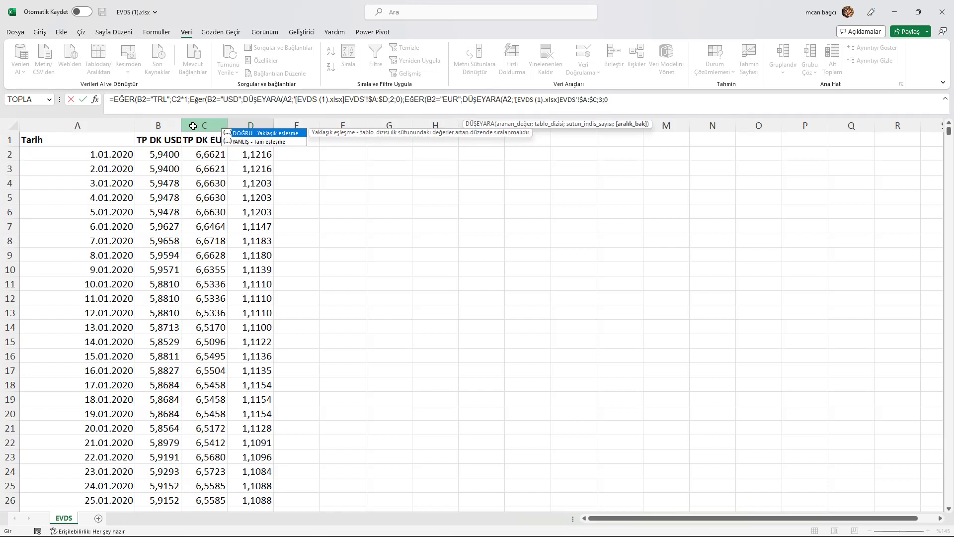
{"action": "type", "text": ")"}
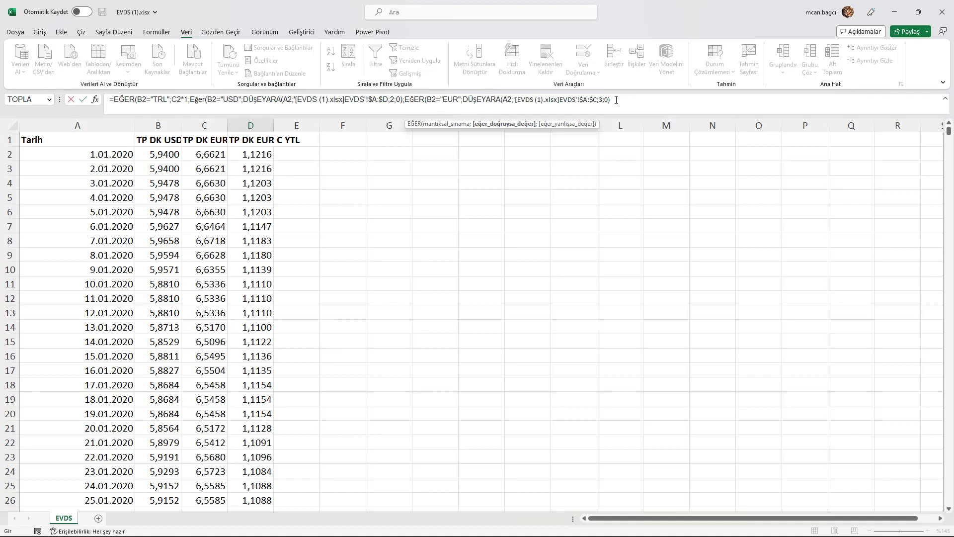
{"action": "key", "text": "alt+Tab"}
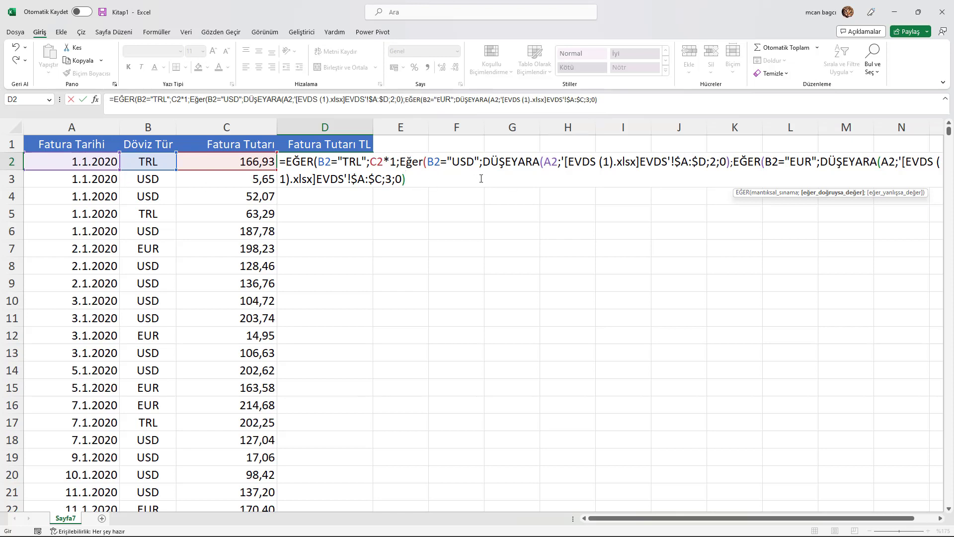
- End the D2 formula with the "Kur Tanımlı Değil" fallback and ))), entering it to show 166,93096
{"action": "type", "text": ";"}
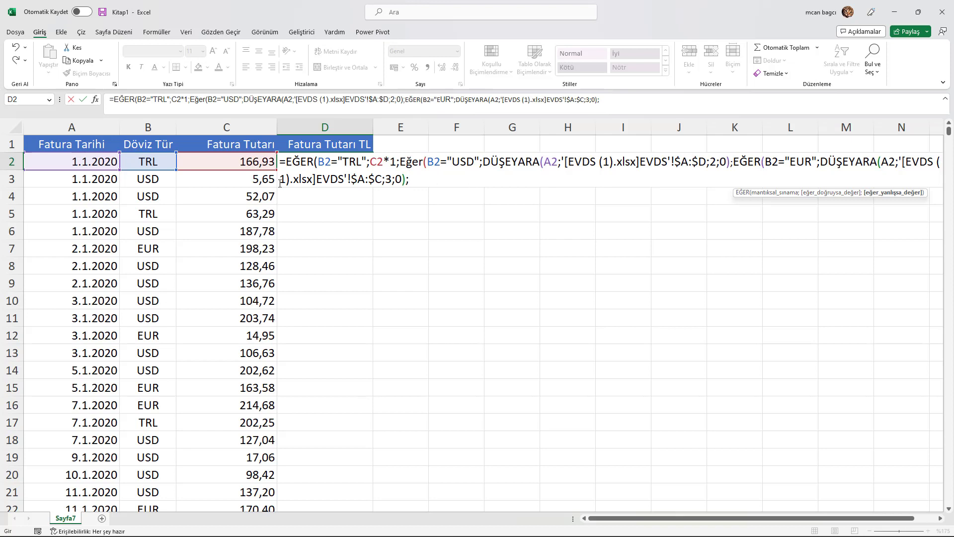
{"action": "left_click", "coordinate": [247, 161]}
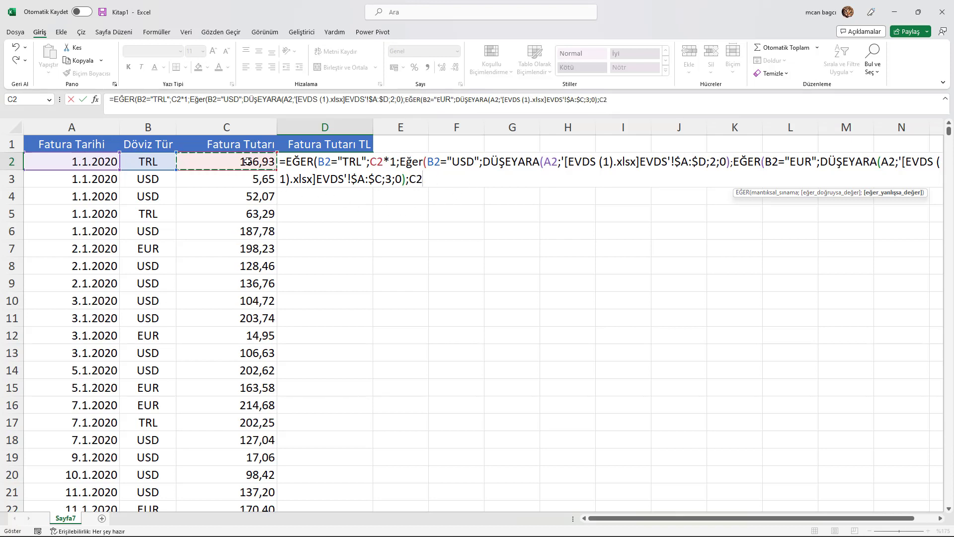
{"action": "type", "text": "*2"}
{"action": "type", "text": "0"}
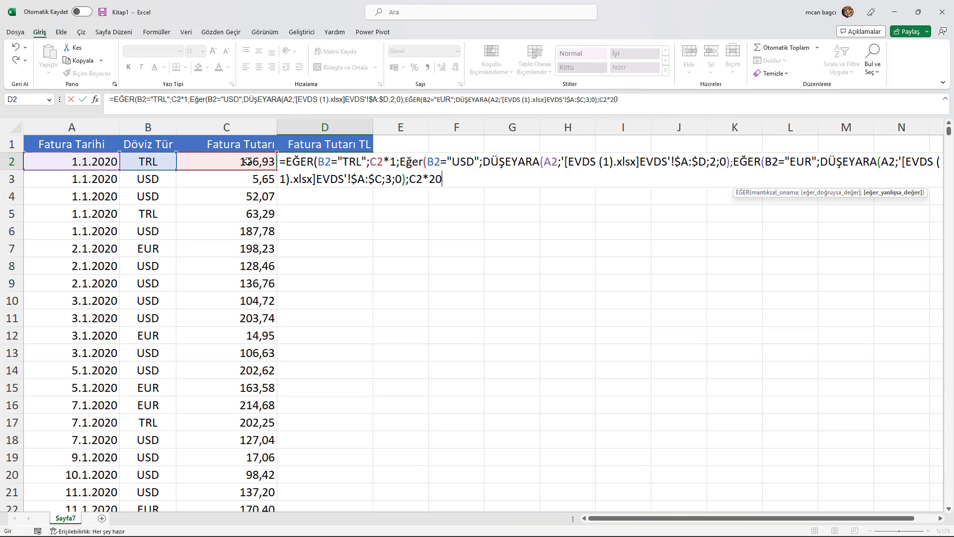
{"action": "key", "text": "BackSpace"}
{"action": "key", "text": "BackSpace"}
{"action": "key", "text": "BackSpace"}
{"action": "key", "text": "BackSpace"}
{"action": "key", "text": "BackSpace"}
{"action": "type", "text": "\"K"}
{"action": "type", "text": "ur Tanımlı"}
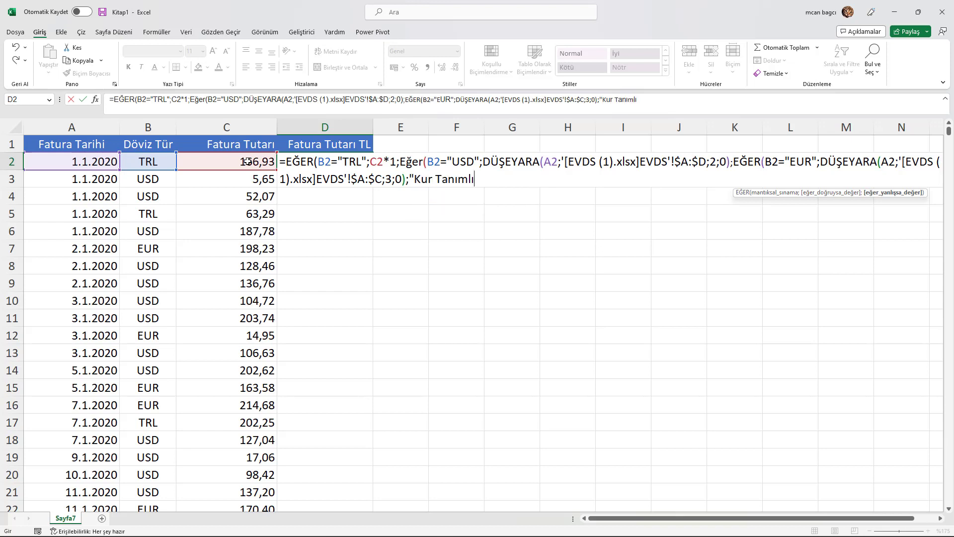
{"action": "type", "text": " Değil"}
{"action": "type", "text": "\""}
{"action": "type", "text": ")))"}
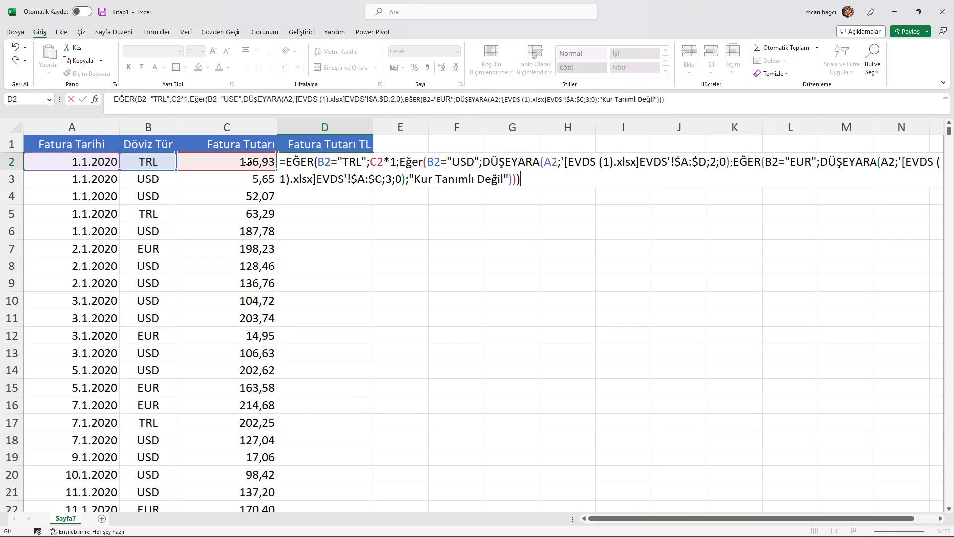
{"action": "key", "text": "Return"}
{"action": "key", "text": "Up"}
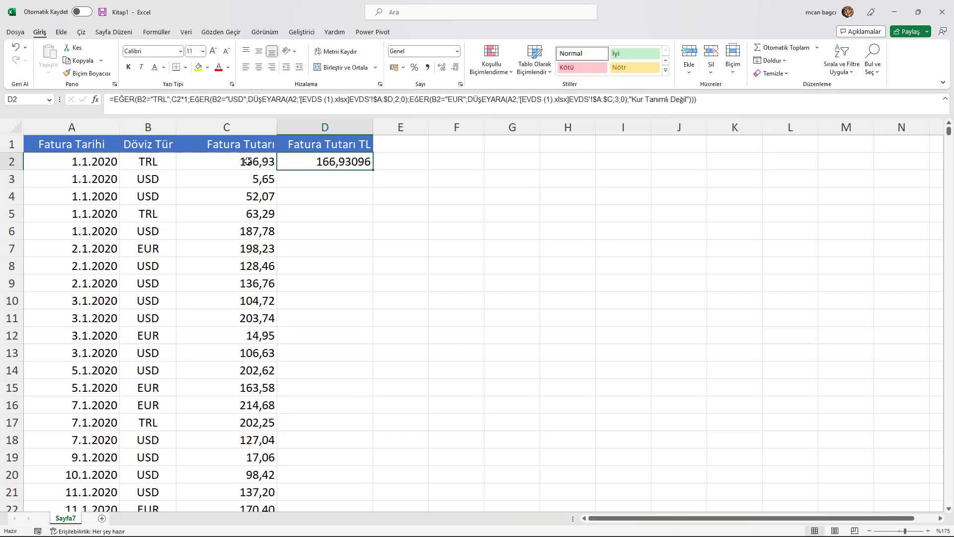
- Fill the D2 formula down column D and apply Number format, giving 166,93, 5,94 and 6,66
{"action": "double_click", "coordinate": [372, 170]}
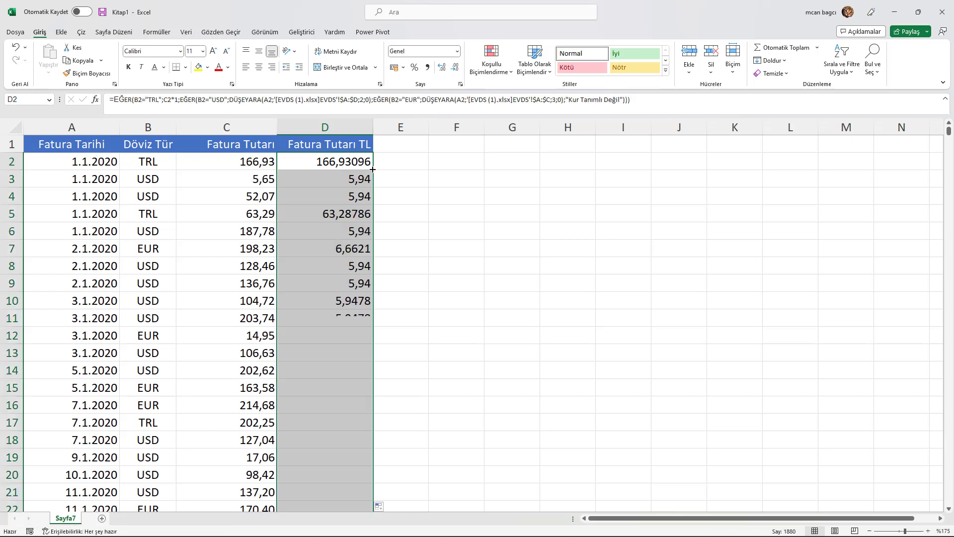
{"action": "key", "text": "ctrl+shift+1"}
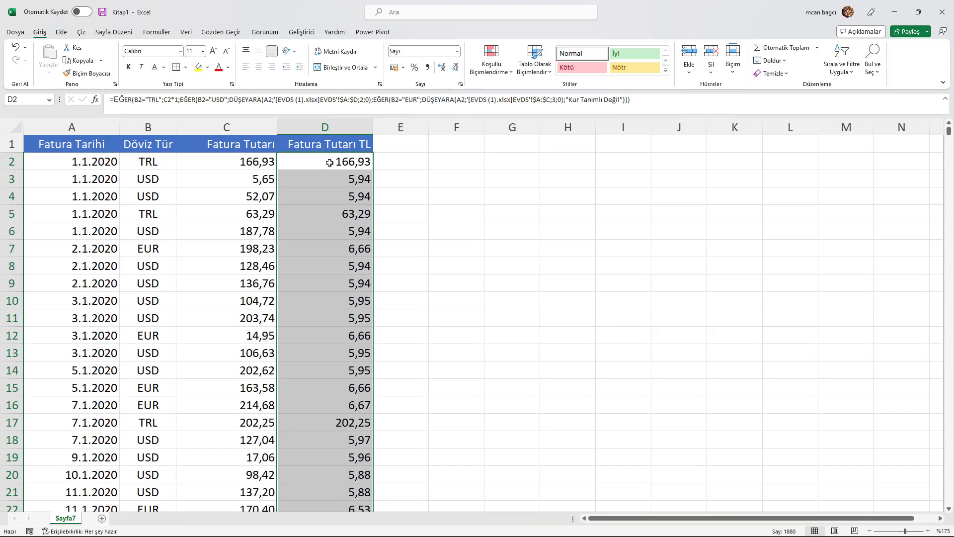
{"action": "left_click", "coordinate": [648, 102]}
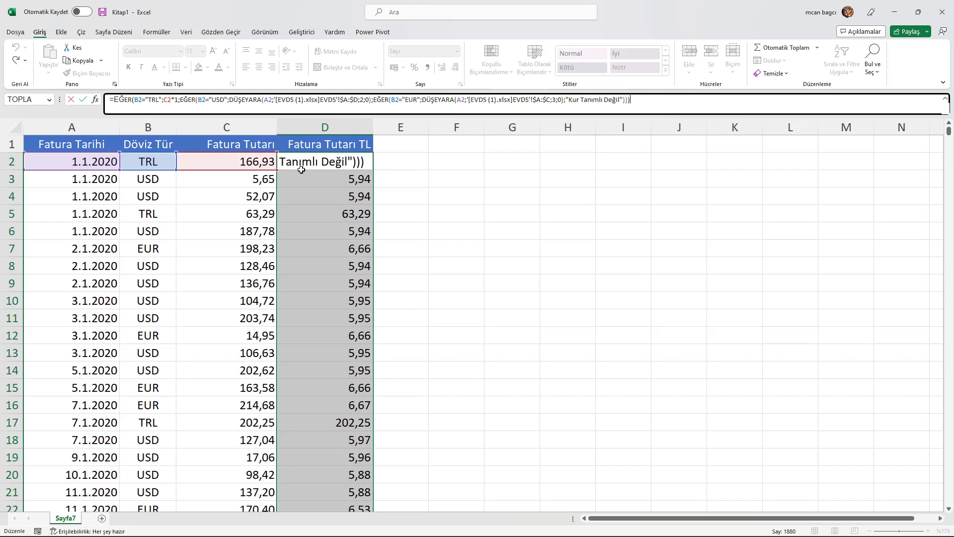
- Remove the C2* term from the TRL branch of the D2 formula and refill column D
{"action": "left_click", "coordinate": [174, 100]}
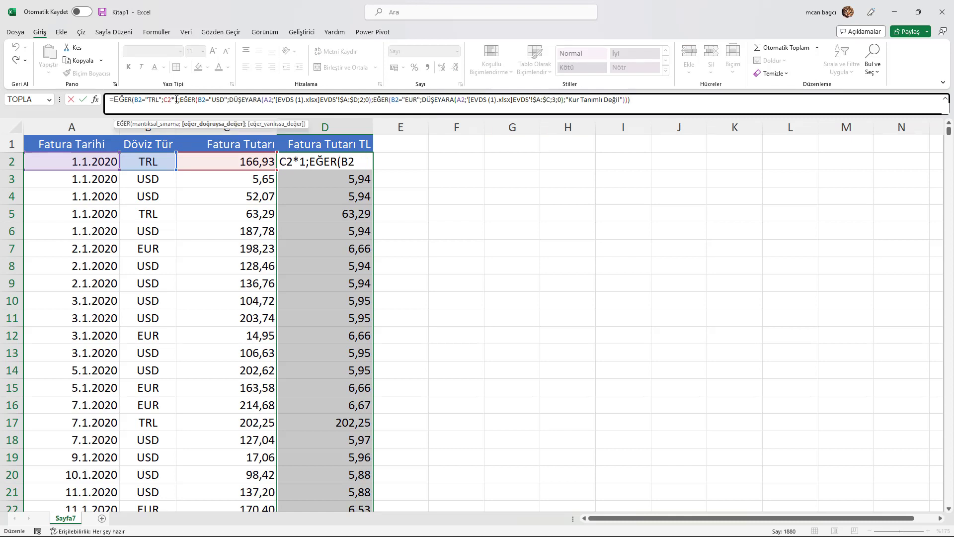
{"action": "key", "text": "BackSpace"}
{"action": "key", "text": "BackSpace"}
{"action": "key", "text": "BackSpace"}
{"action": "key", "text": "Return"}
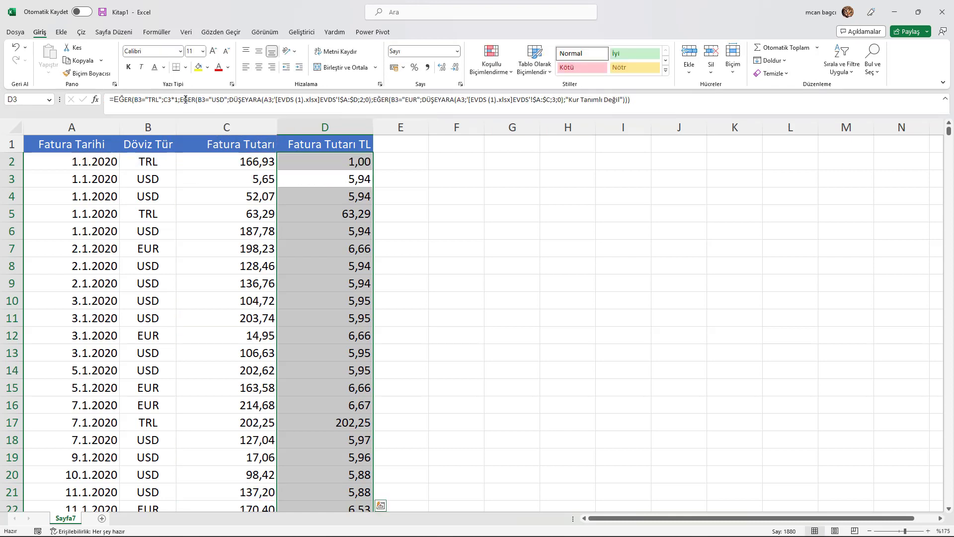
{"action": "left_click", "coordinate": [328, 158]}
{"action": "double_click", "coordinate": [372, 170]}
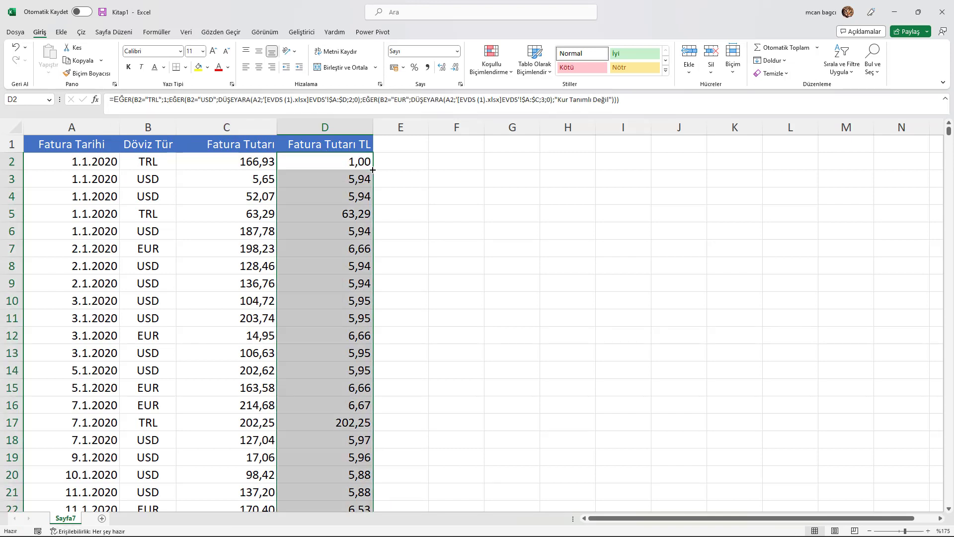
- Append *C2 to the D2 formula and fill it down, giving TL totals like 33,58 and 1.320,61
{"action": "left_click", "coordinate": [631, 100]}
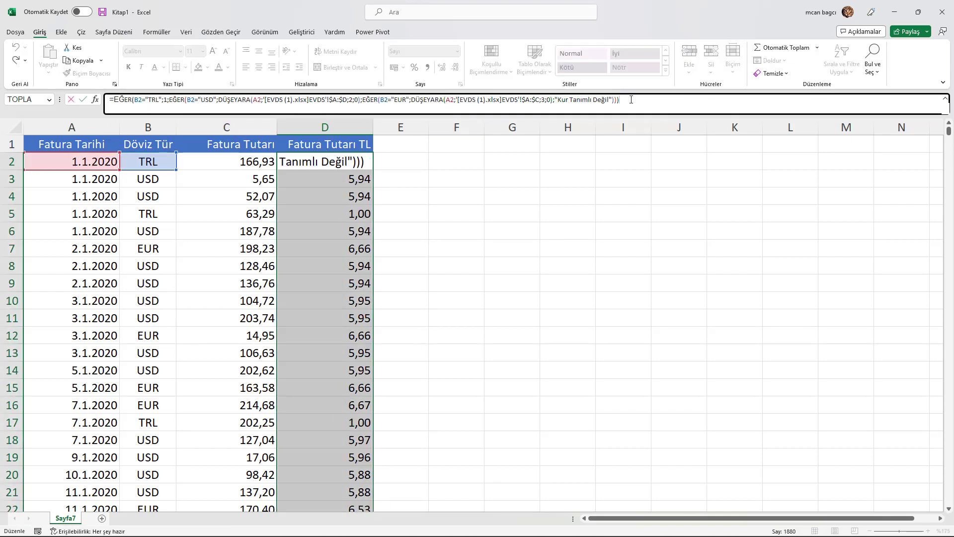
{"action": "type", "text": "*"}
{"action": "left_click", "coordinate": [249, 163]}
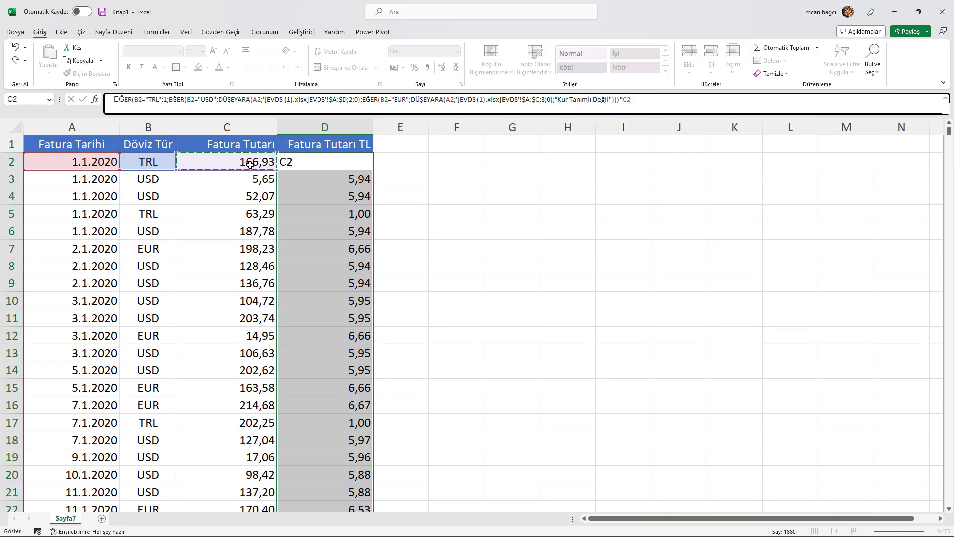
{"action": "key", "text": "Return"}
{"action": "left_click", "coordinate": [334, 163]}
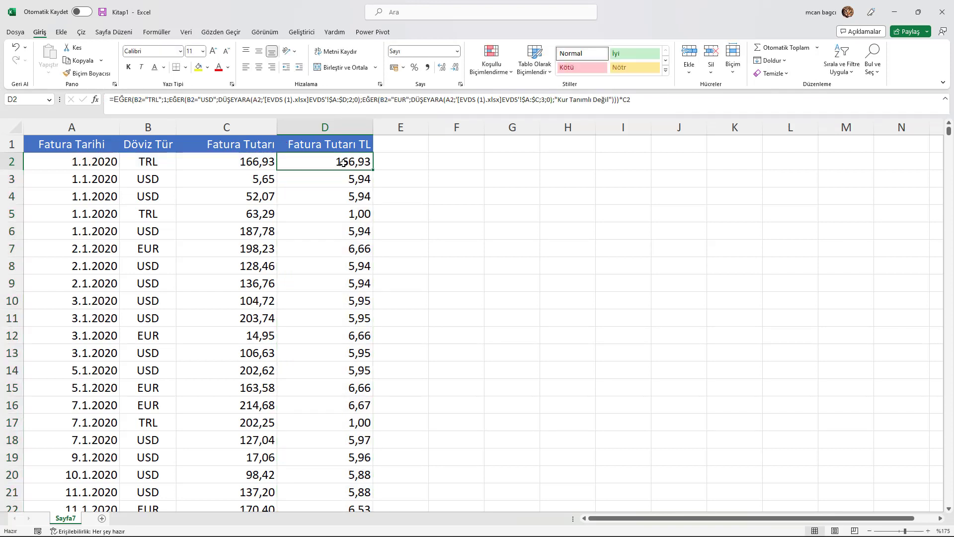
{"action": "double_click", "coordinate": [374, 171]}
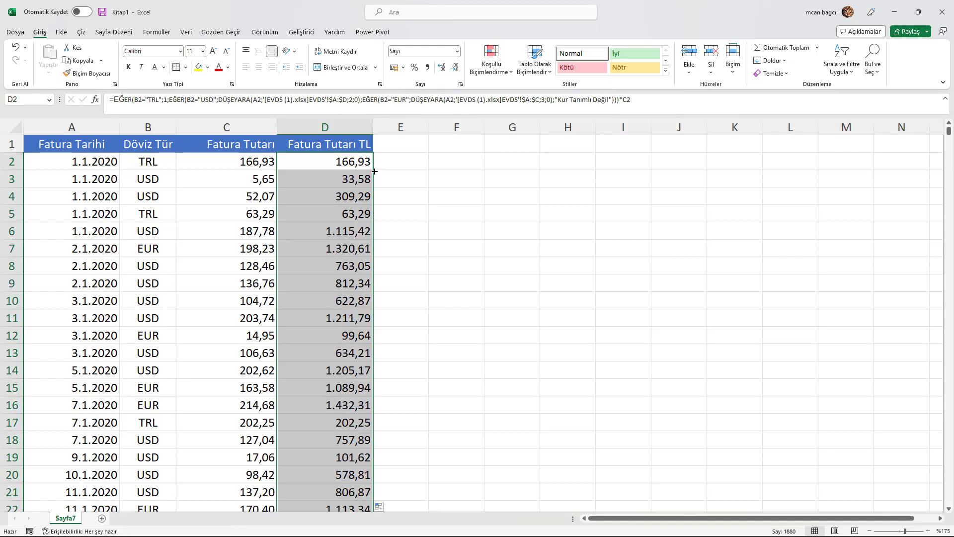
{"action": "scroll", "coordinate": [326, 257], "scroll_direction": "down", "scroll_amount": 2}
{"action": "scroll", "coordinate": [326, 257], "scroll_direction": "down", "scroll_amount": 5}
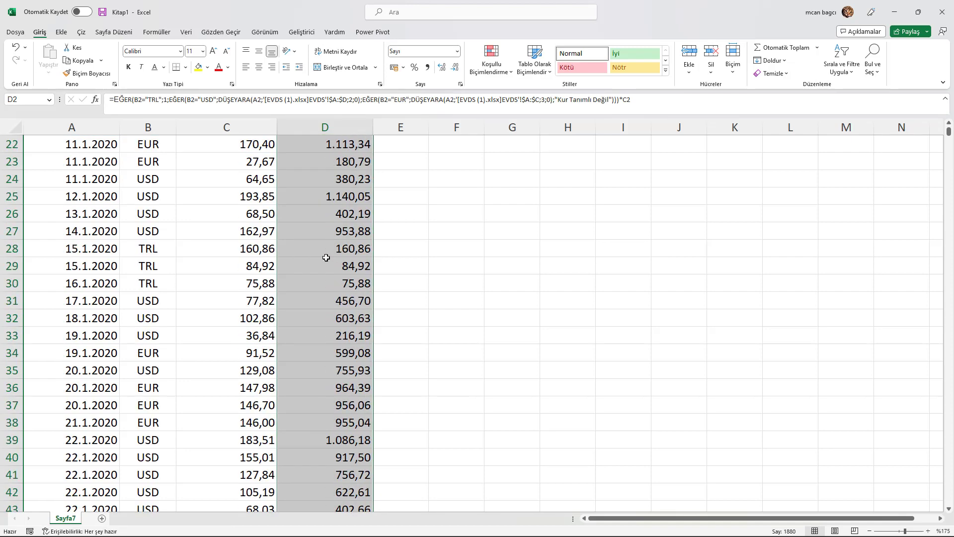
{"action": "scroll", "coordinate": [326, 257], "scroll_direction": "up", "scroll_amount": 7}
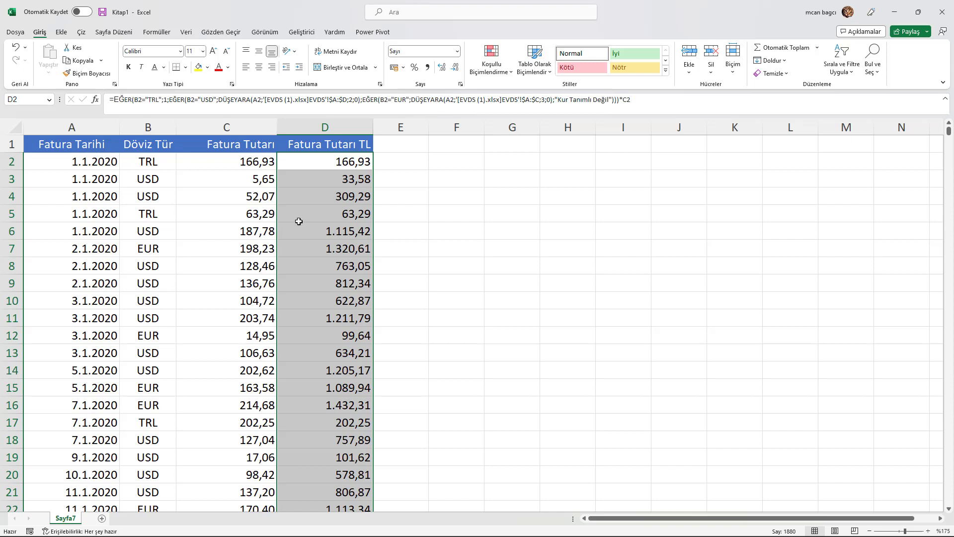
{"action": "left_click", "coordinate": [322, 192]}
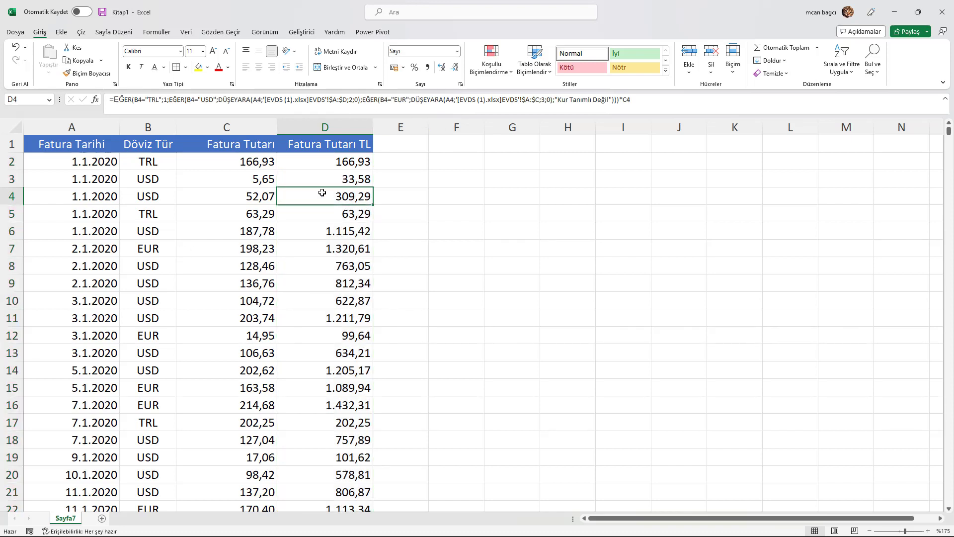
{"action": "left_click", "coordinate": [334, 164]}
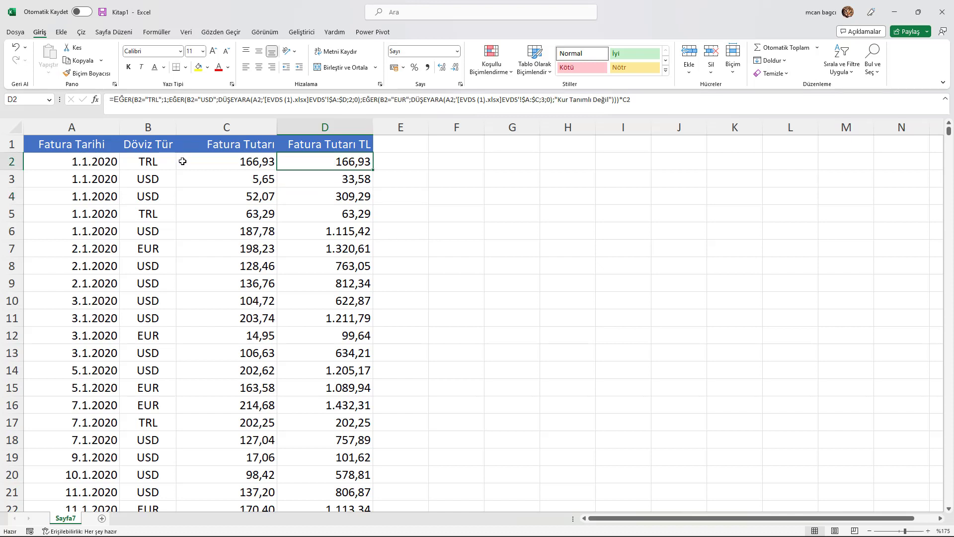
{"action": "left_click", "coordinate": [245, 224]}
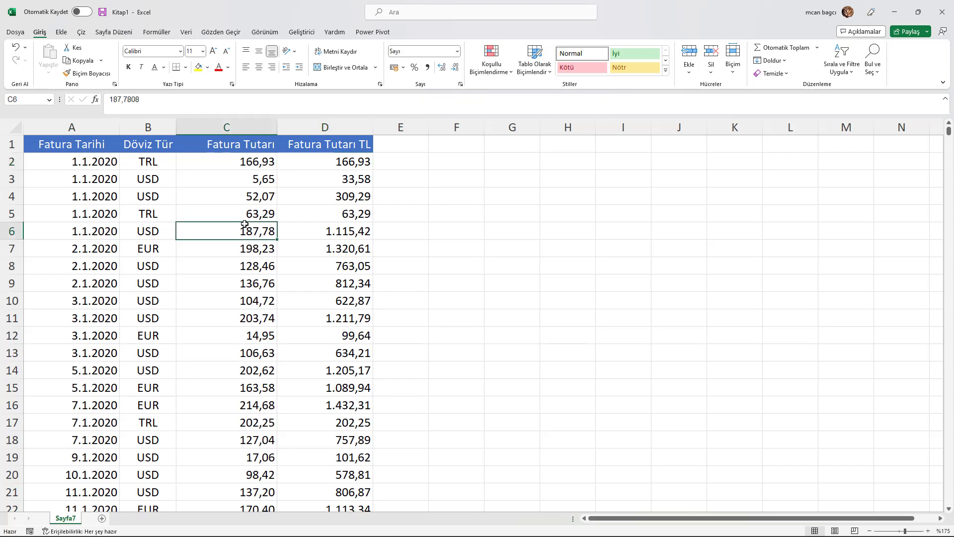
{"action": "left_click", "coordinate": [358, 168]}
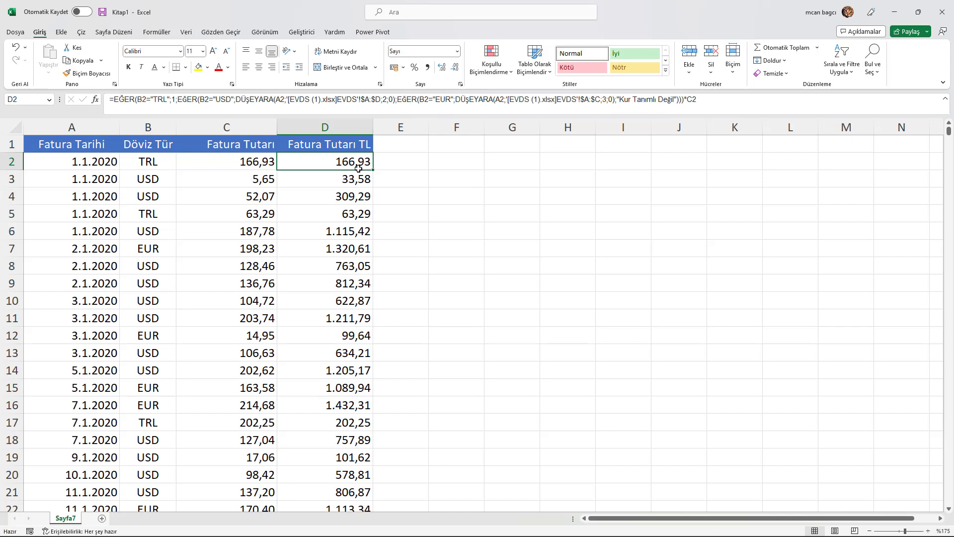
{"action": "left_click", "coordinate": [355, 192]}
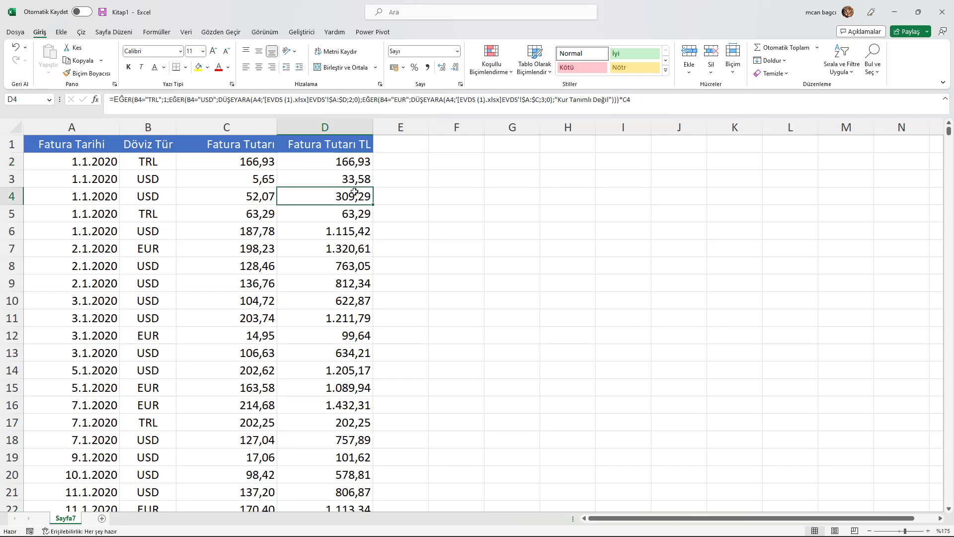